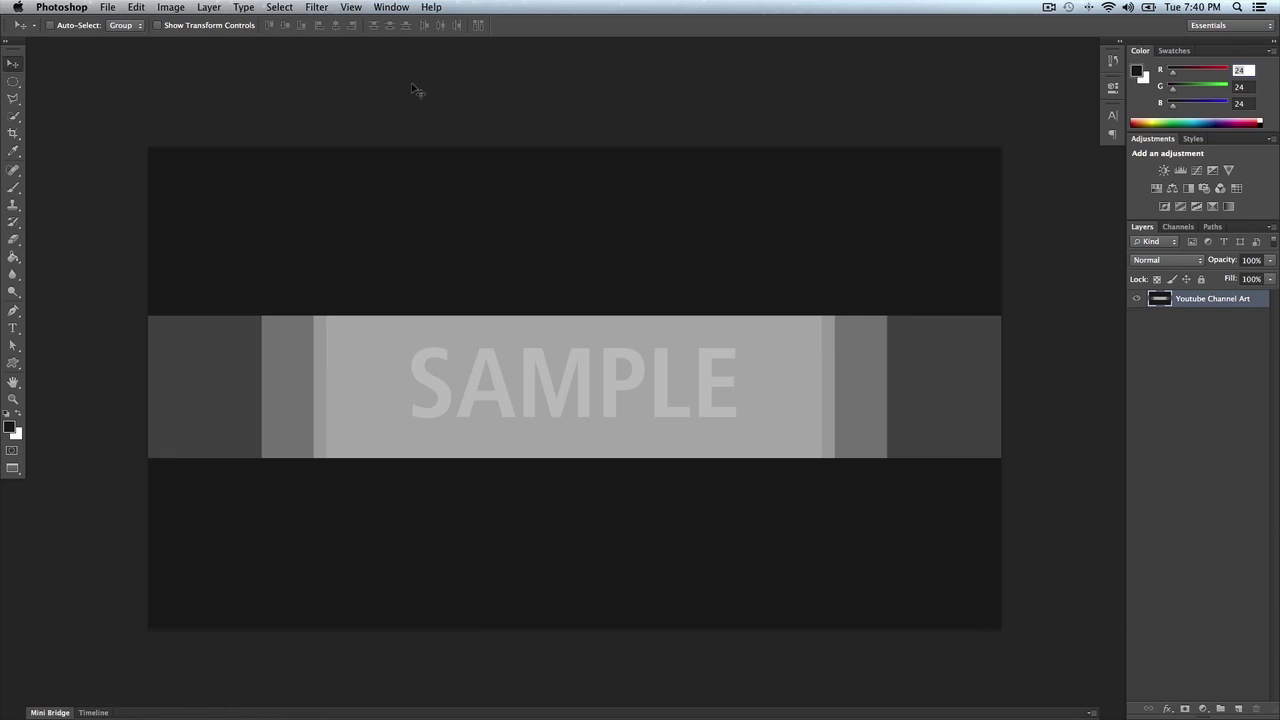
pyautogui.click(351, 7)
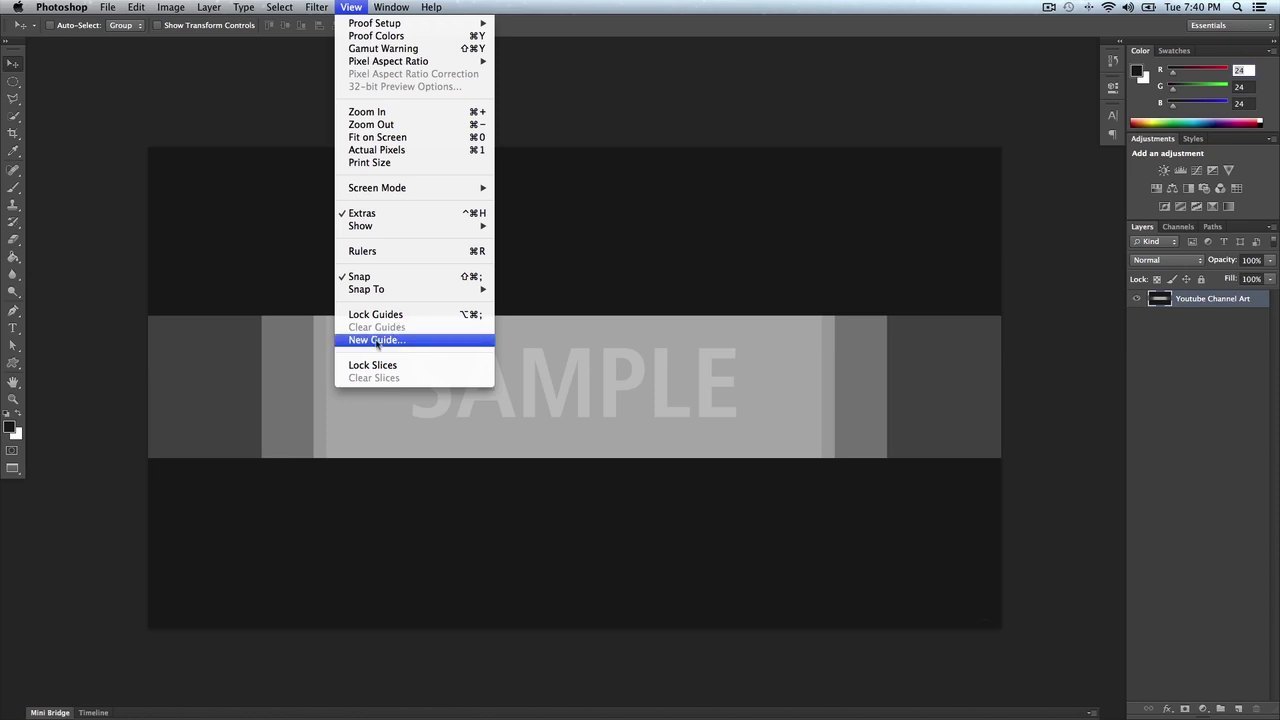
pyautogui.click(380, 344)
pyautogui.moveTo(619, 300); pyautogui.dragTo(587, 181)
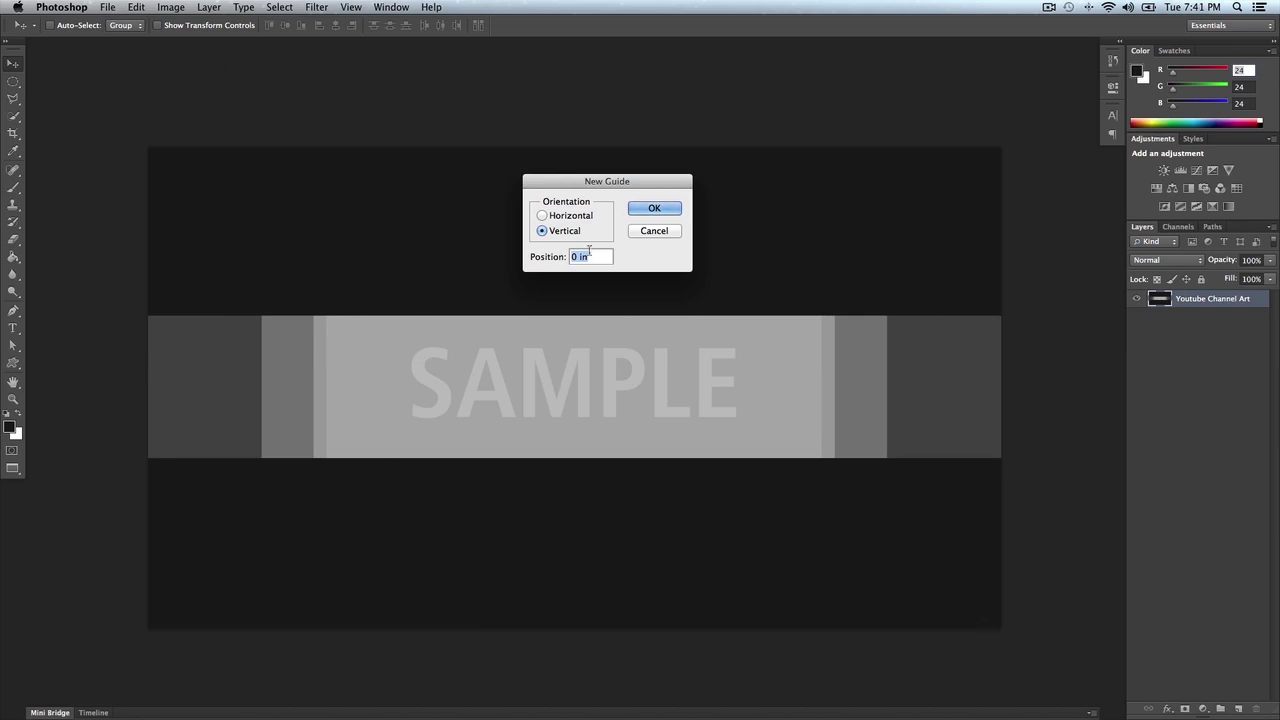
pyautogui.click(658, 231)
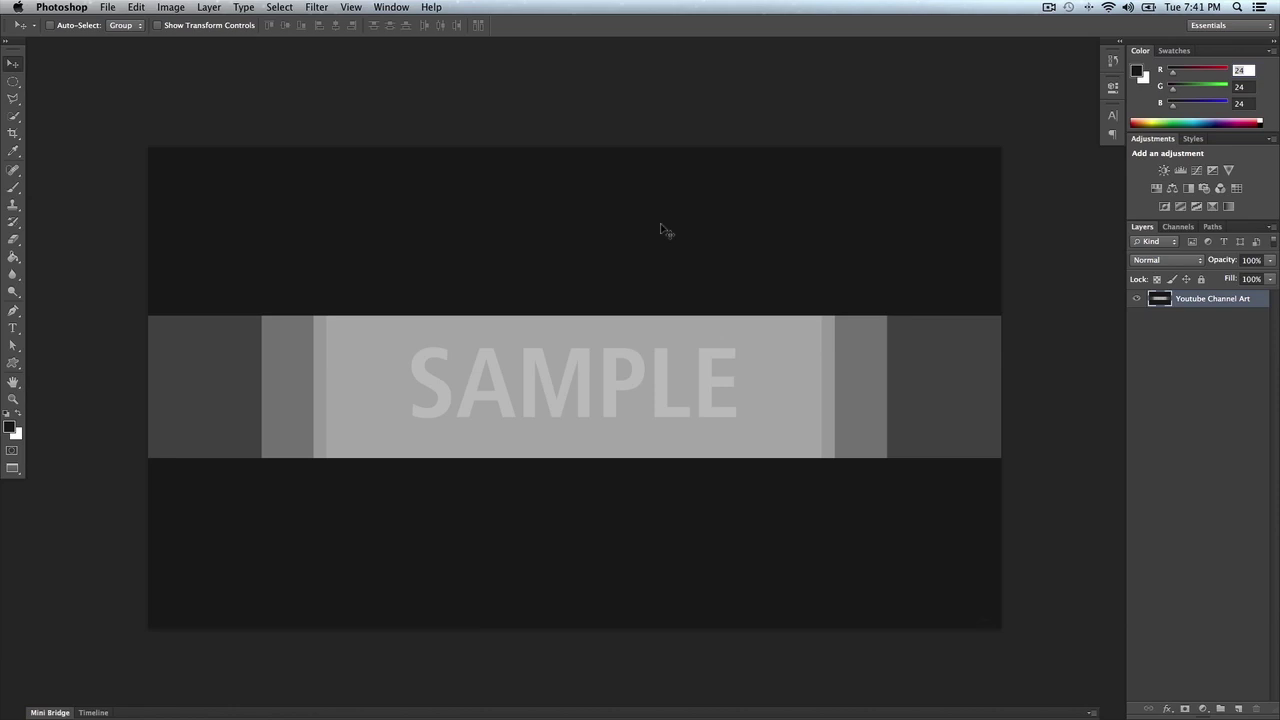
# Show the rulers around the channel art canvas.
pyautogui.press('super+r')
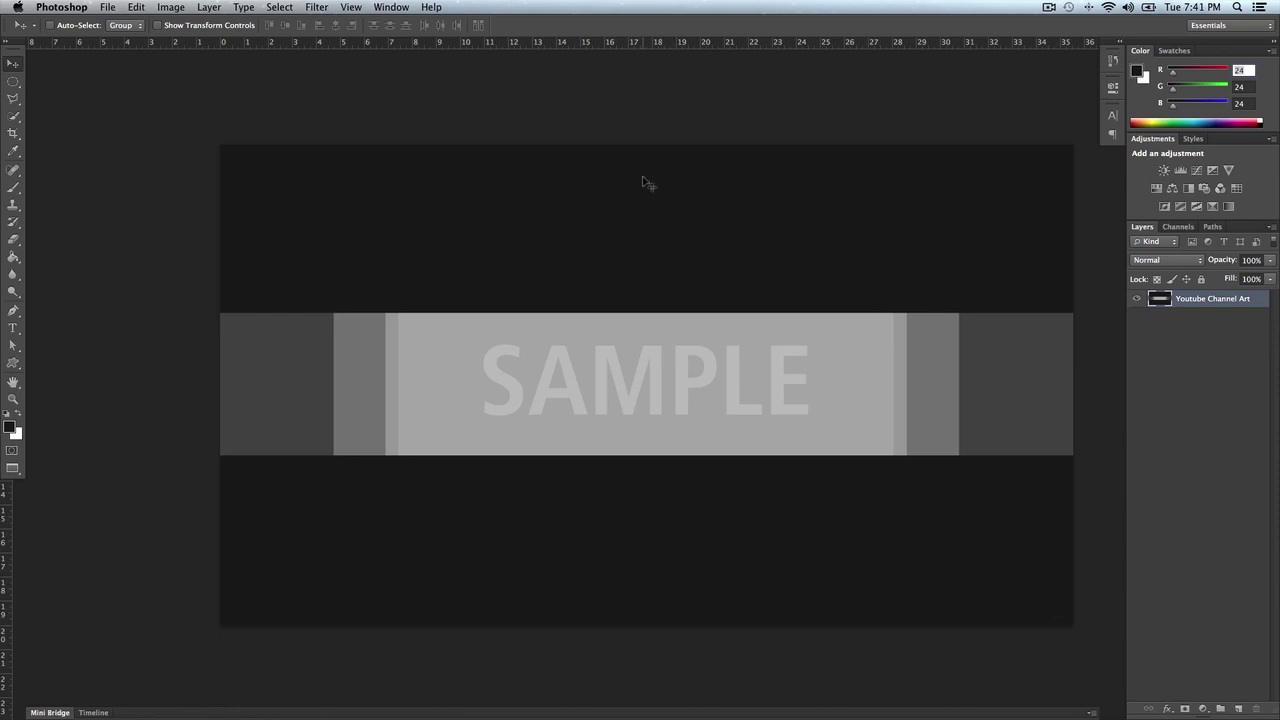
pyautogui.hscroll(5, 717, 266)
pyautogui.hscroll(-3, 534, 155)
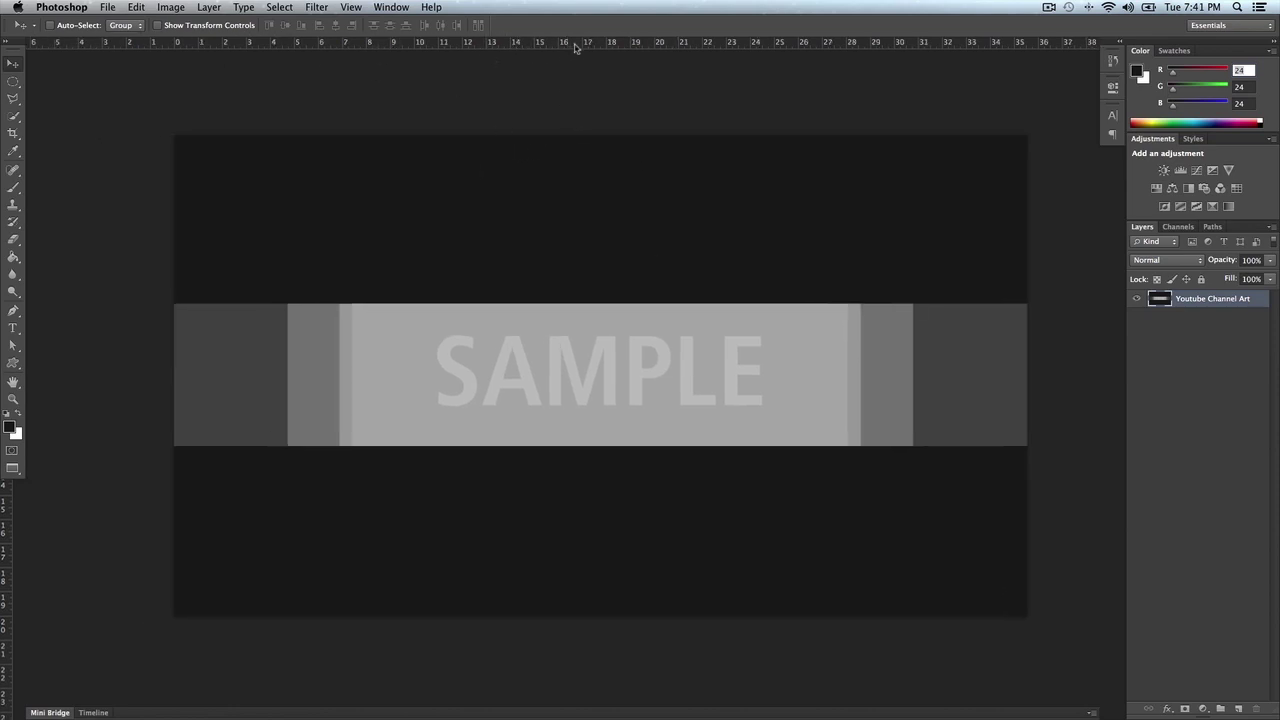
# Check the document's pixel dimensions in Image Size and close it without applying changes.
pyautogui.click(219, 6)
pyautogui.moveTo(171, 7)
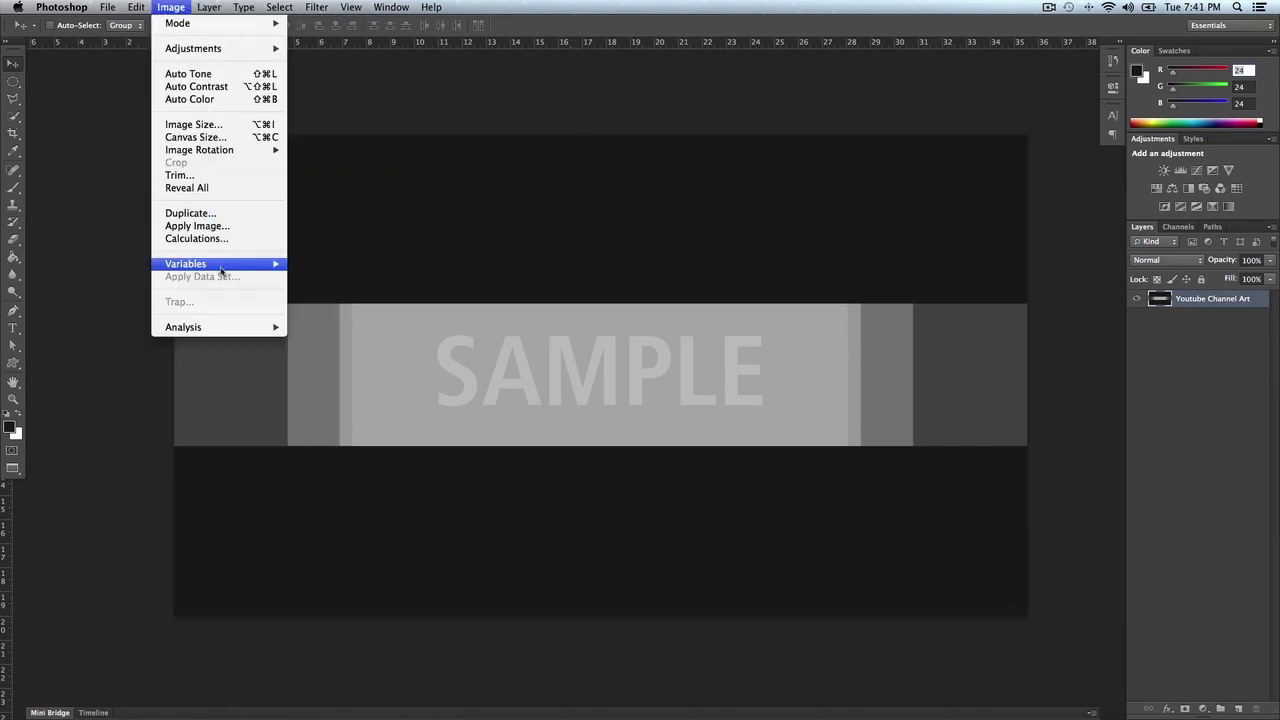
pyautogui.click(210, 125)
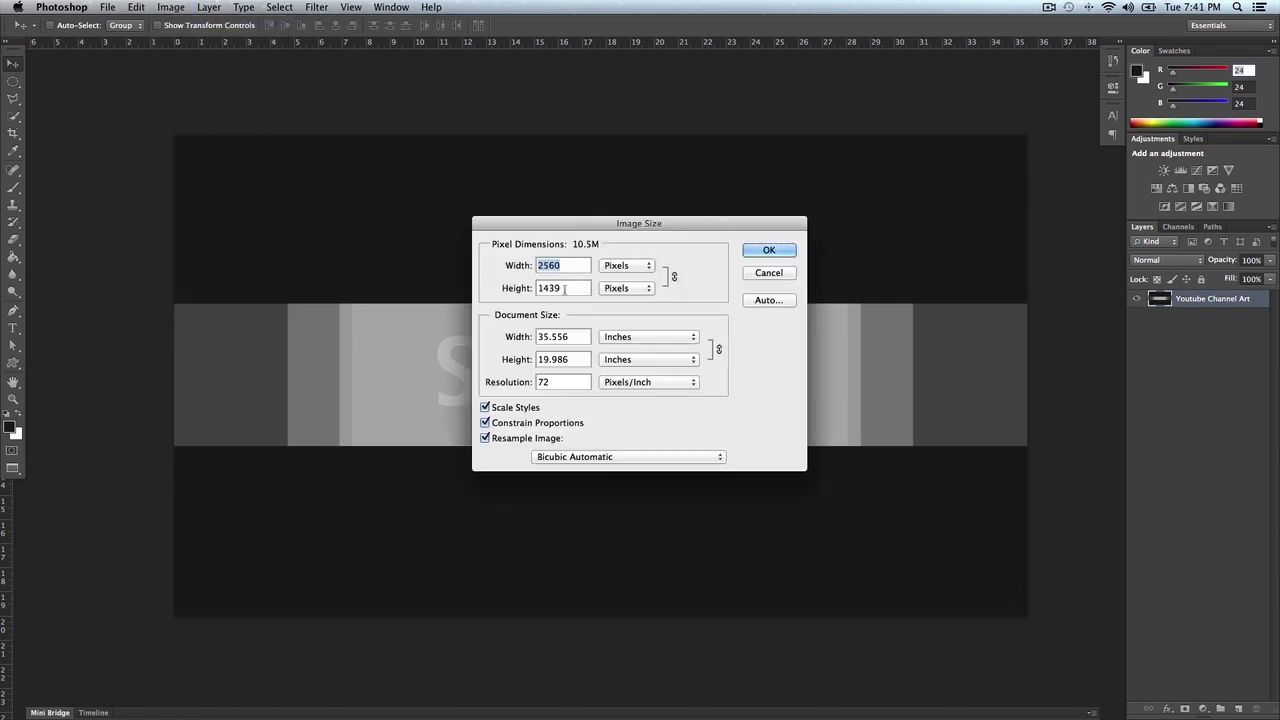
pyautogui.click(776, 275)
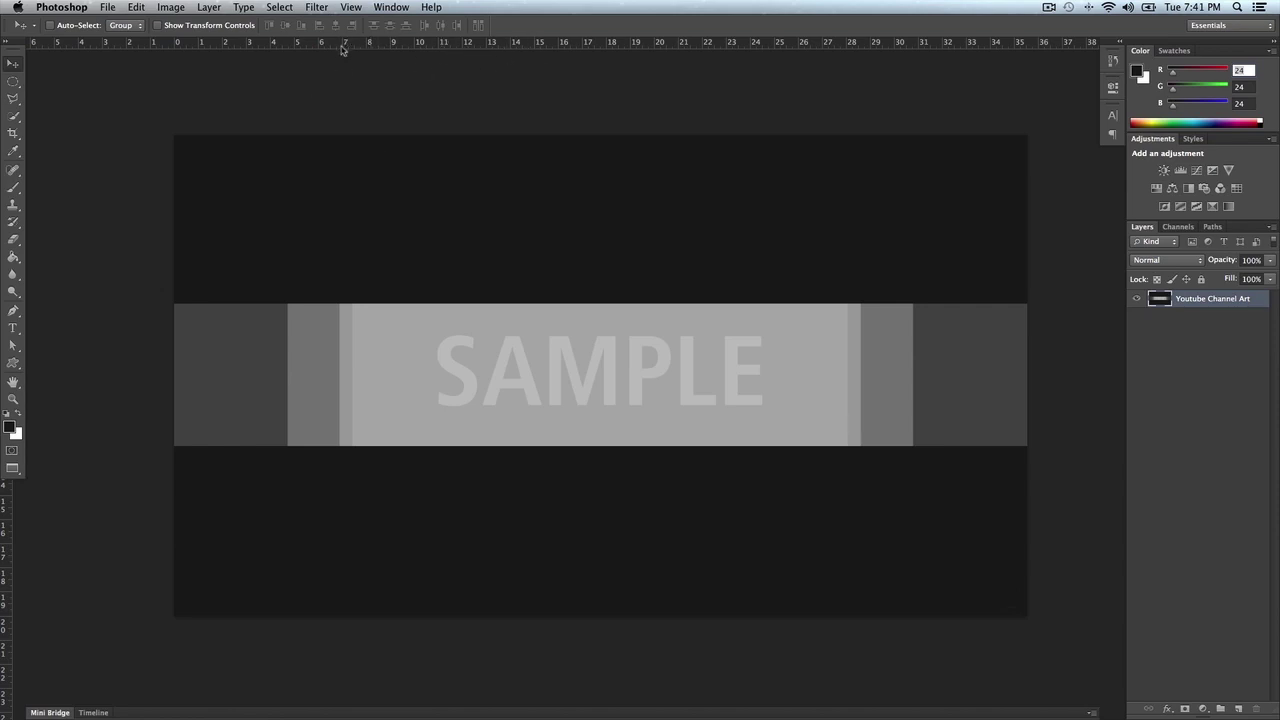
# Undock the toolbox, switch it to two columns and place it clear of the vertical ruler.
pyautogui.moveTo(12, 54); pyautogui.dragTo(81, 130)
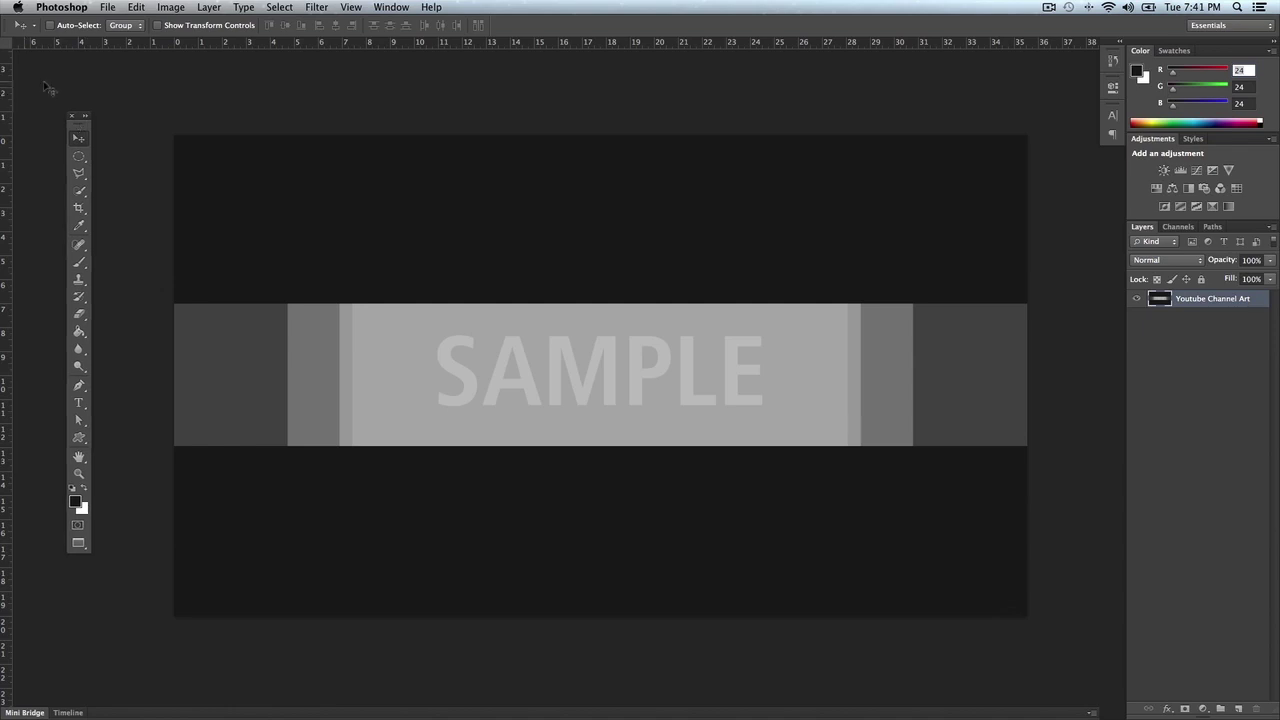
pyautogui.click(87, 118)
pyautogui.moveTo(88, 119); pyautogui.dragTo(66, 72)
pyautogui.moveTo(603, 249)
pyautogui.mouseDown()
pyautogui.moveTo(577, 200)
pyautogui.moveTo(606, 234)
pyautogui.mouseUp()
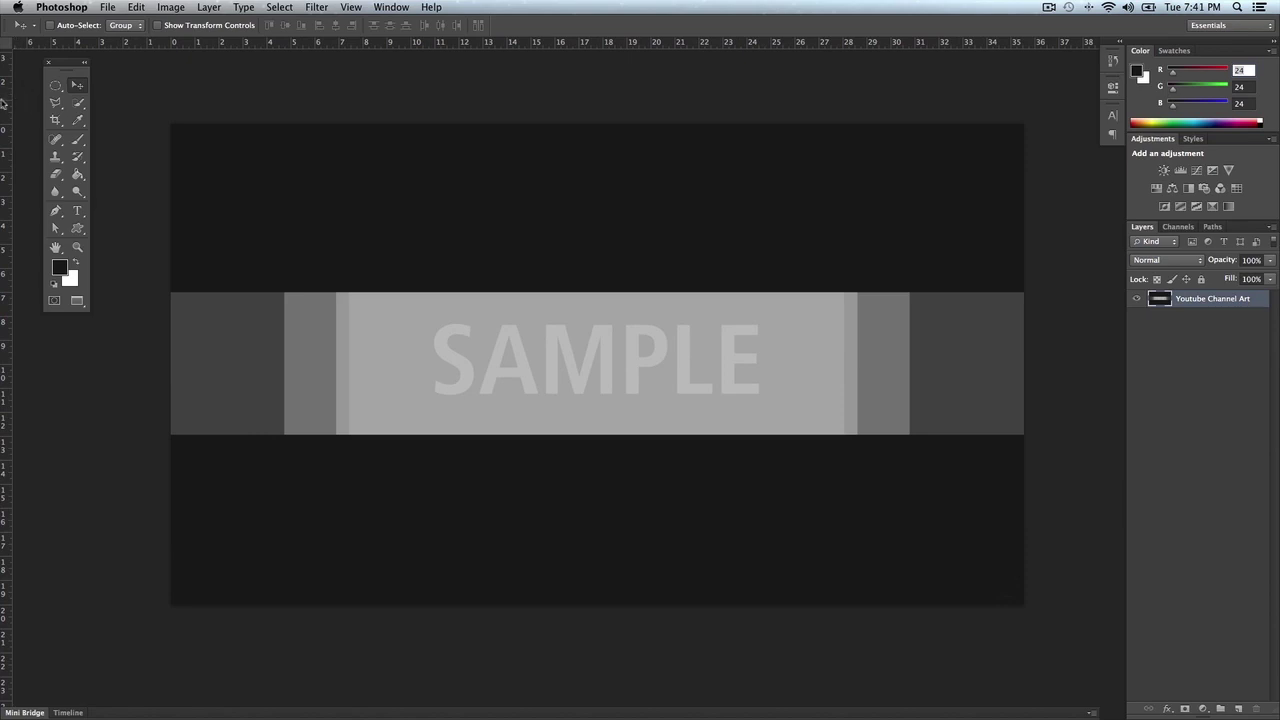
# Pull out a vertical guide and align it with the left edge of the lightest central area, at about 7.4 in.
pyautogui.moveTo(5, 101)
pyautogui.mouseDown()
pyautogui.moveTo(77, 90)
pyautogui.moveTo(8, 95)
pyautogui.mouseUp()
pyautogui.moveTo(6, 122); pyautogui.dragTo(460, 188)
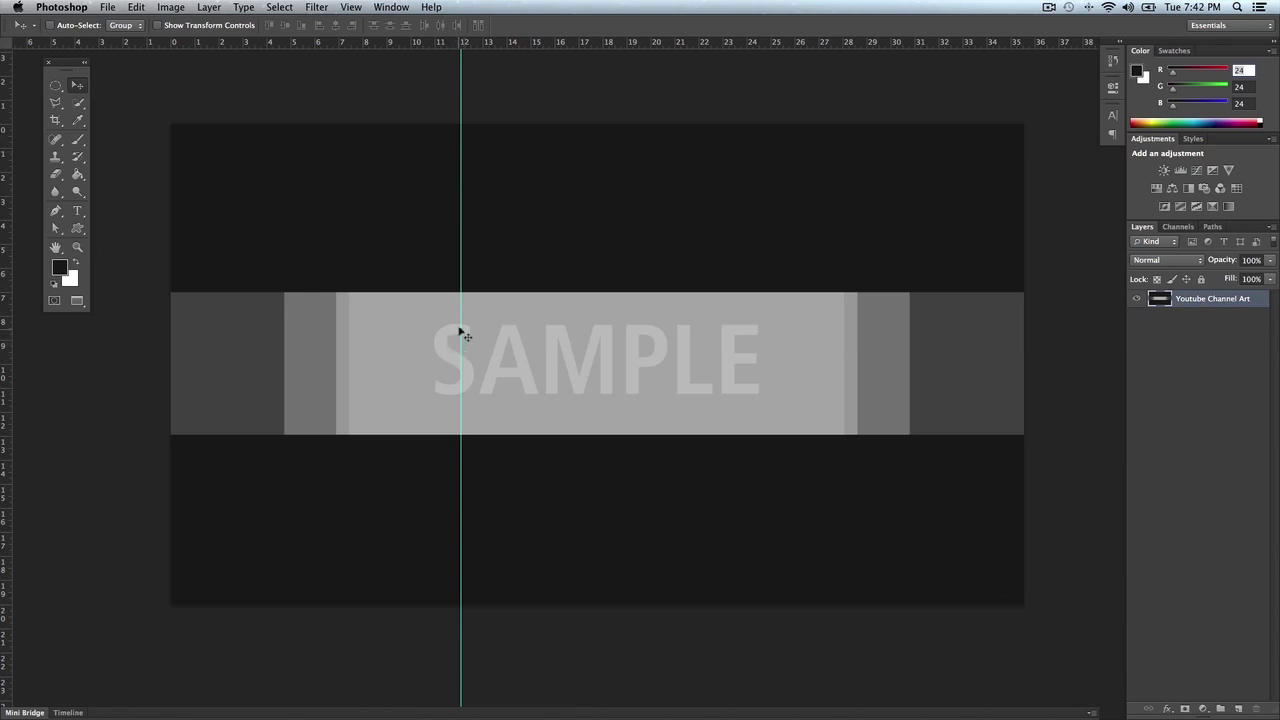
pyautogui.moveTo(461, 244); pyautogui.dragTo(433, 240)
pyautogui.moveTo(433, 324); pyautogui.dragTo(352, 289)
pyautogui.moveTo(351, 290); pyautogui.dragTo(351, 289)
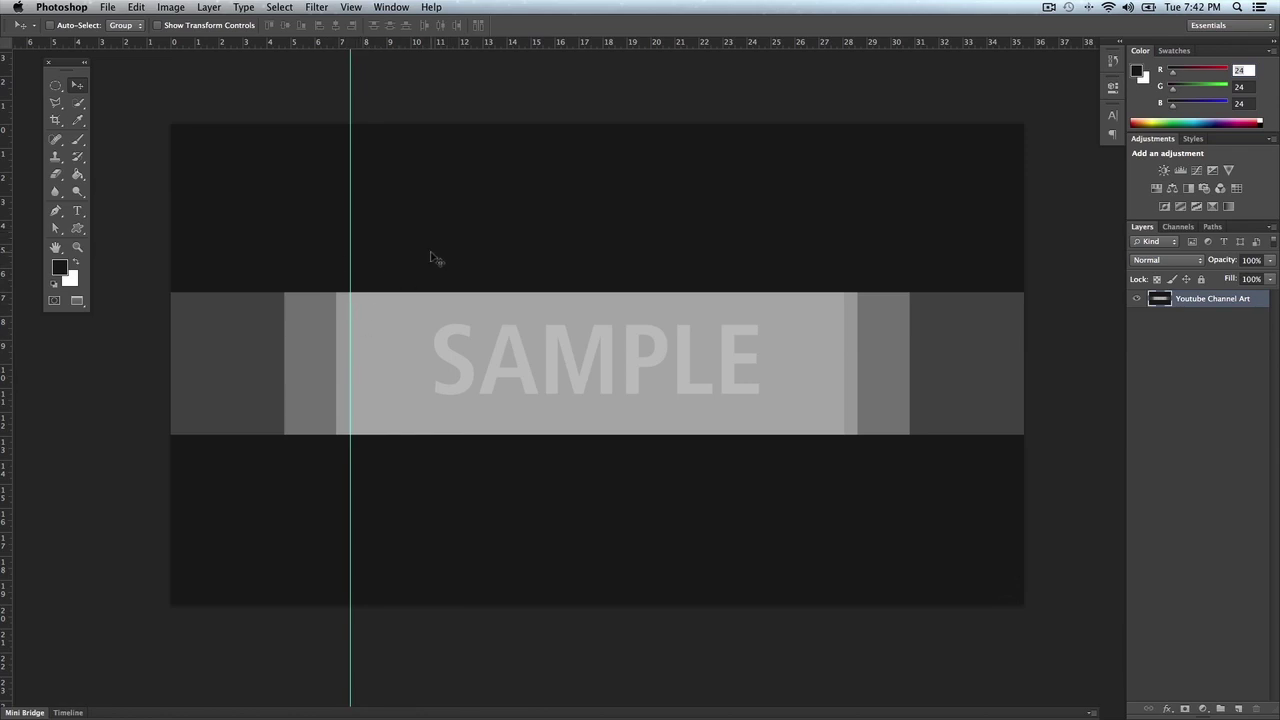
# Add a vertical guide at 50% to mark the canvas's horizontal centre.
pyautogui.click(359, 9)
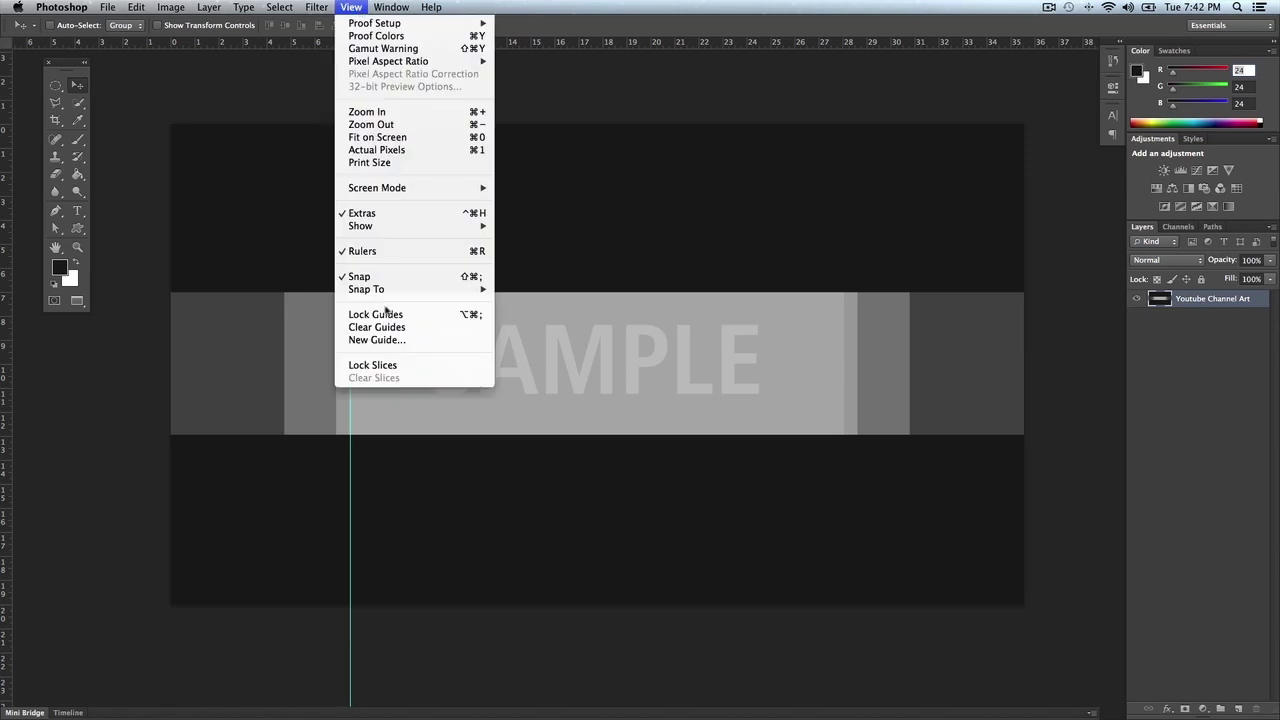
pyautogui.click(388, 338)
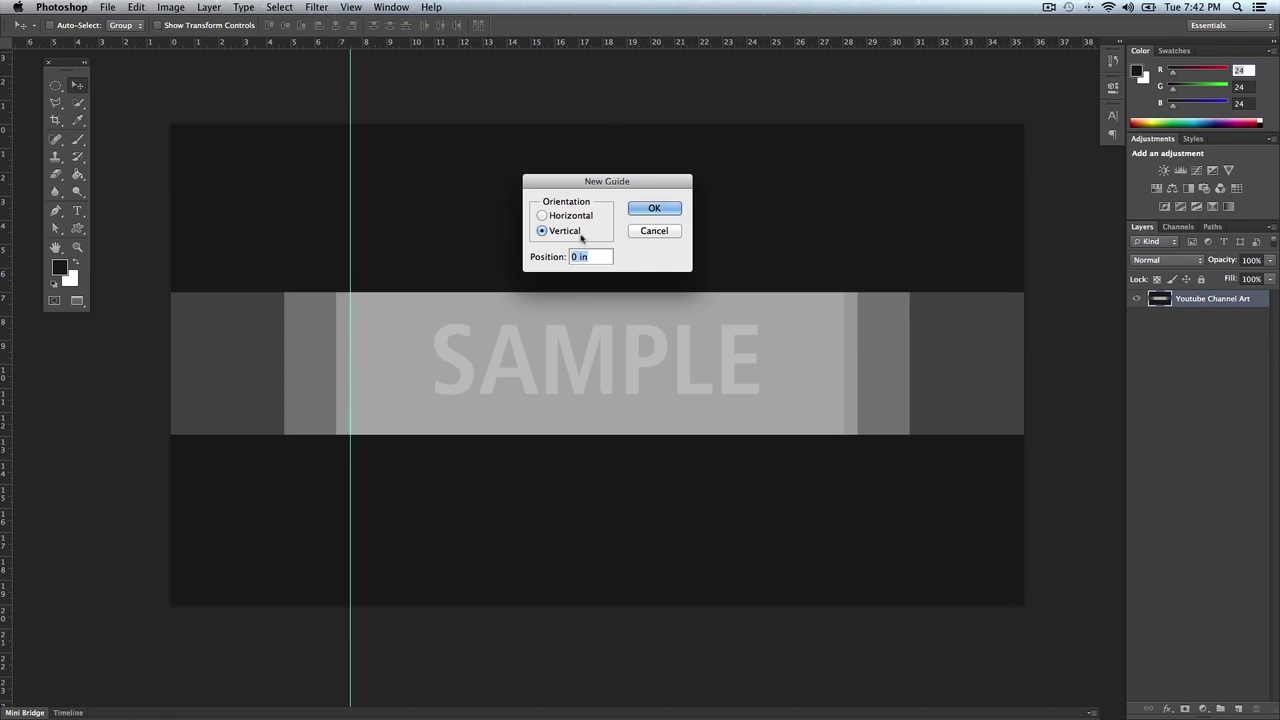
pyautogui.write('50%')
pyautogui.click(660, 208)
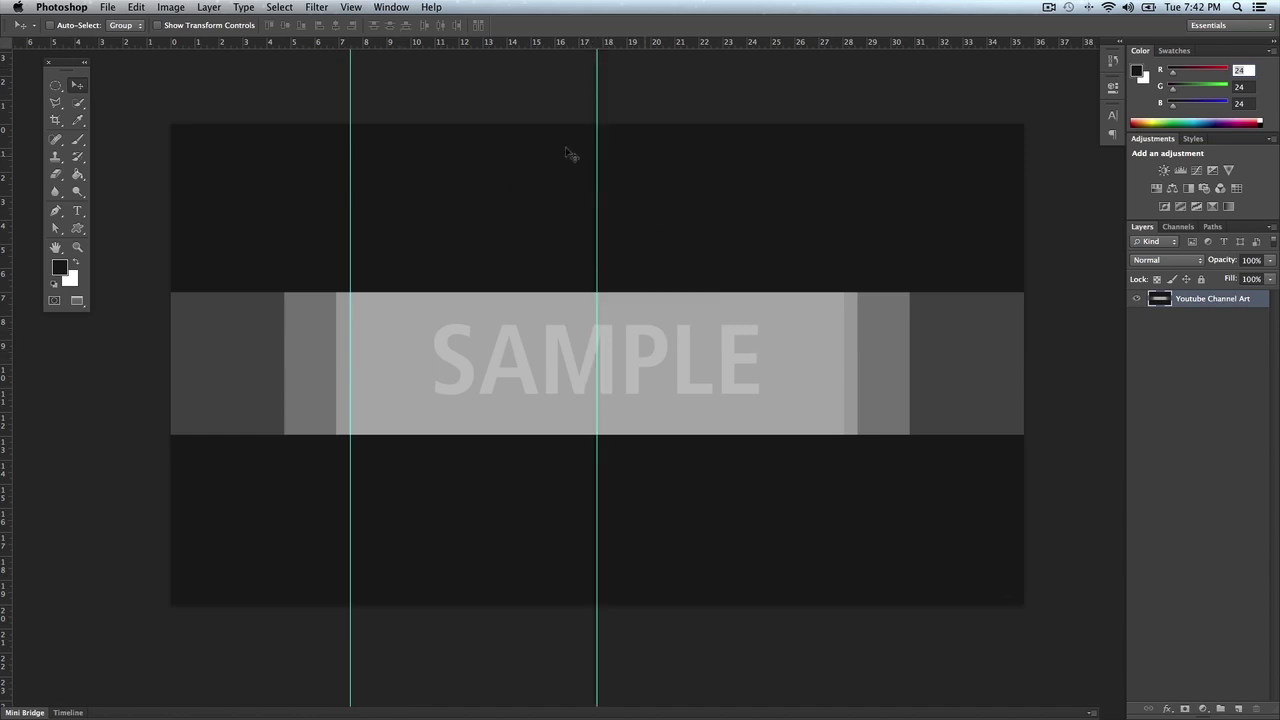
# Add a horizontal guide at 50% to mark the canvas's vertical centre.
pyautogui.click(351, 7)
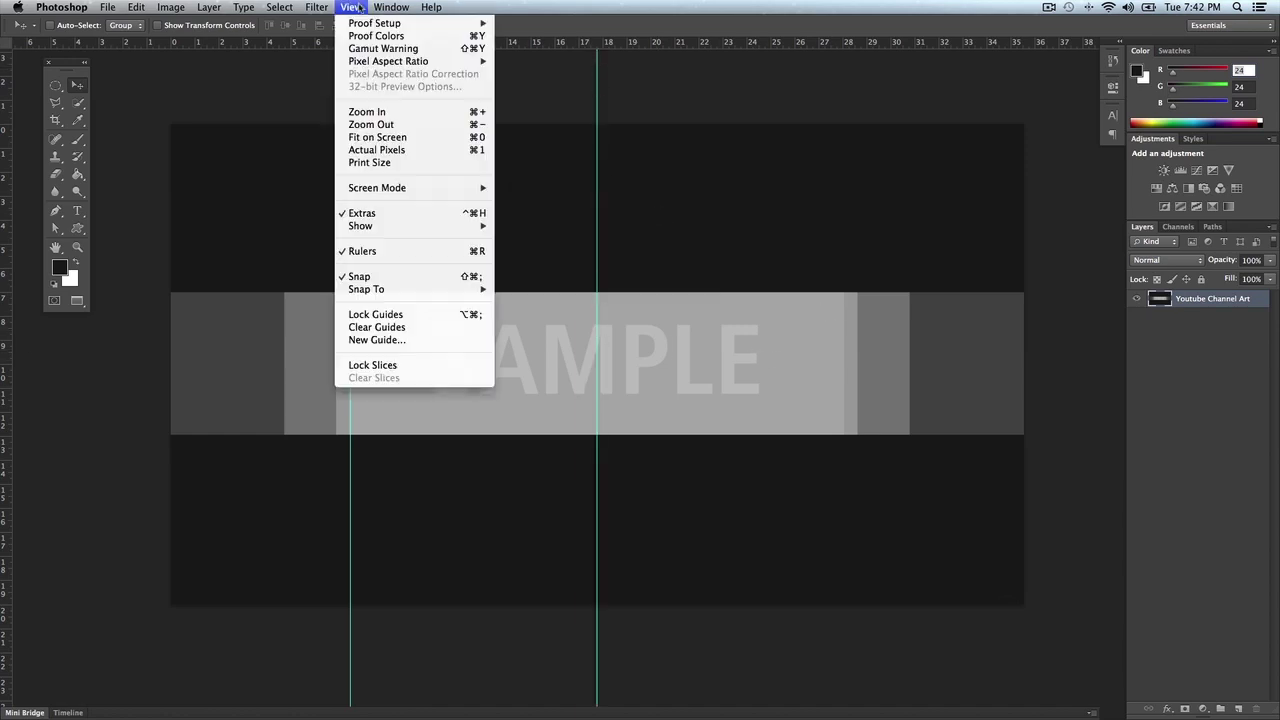
pyautogui.click(375, 340)
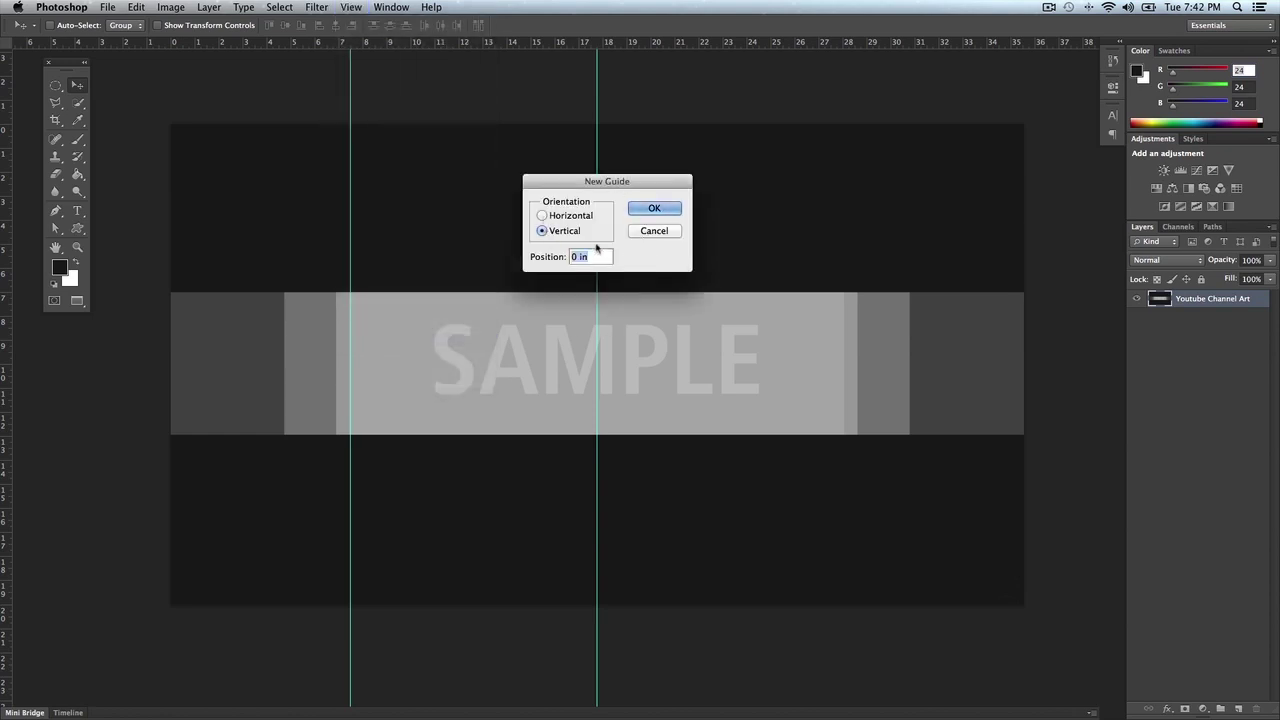
pyautogui.write('50%')
pyautogui.click(542, 216)
pyautogui.press('Return')
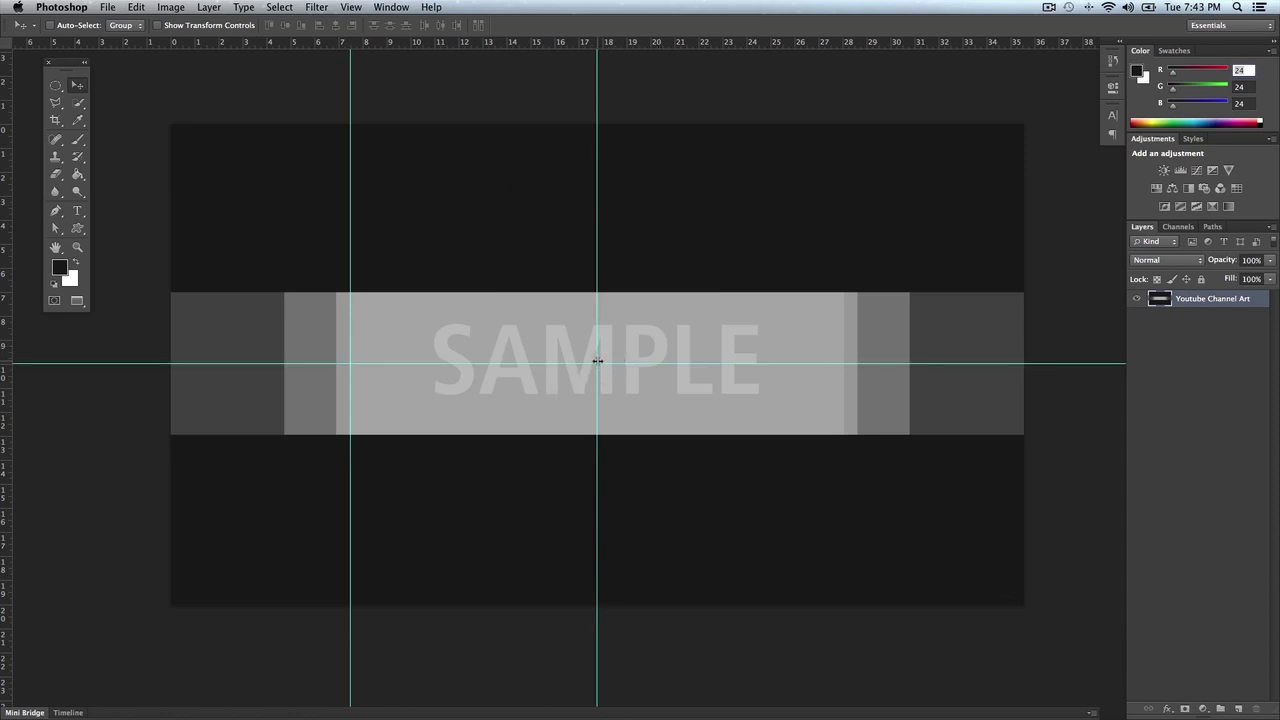
# Reposition the left vertical guide and add two more, so guides mark all three shade boundaries left of the SAMPLE text.
pyautogui.moveTo(349, 175)
pyautogui.mouseDown()
pyautogui.moveTo(606, 173)
pyautogui.moveTo(491, 163)
pyautogui.moveTo(372, 175)
pyautogui.mouseUp()
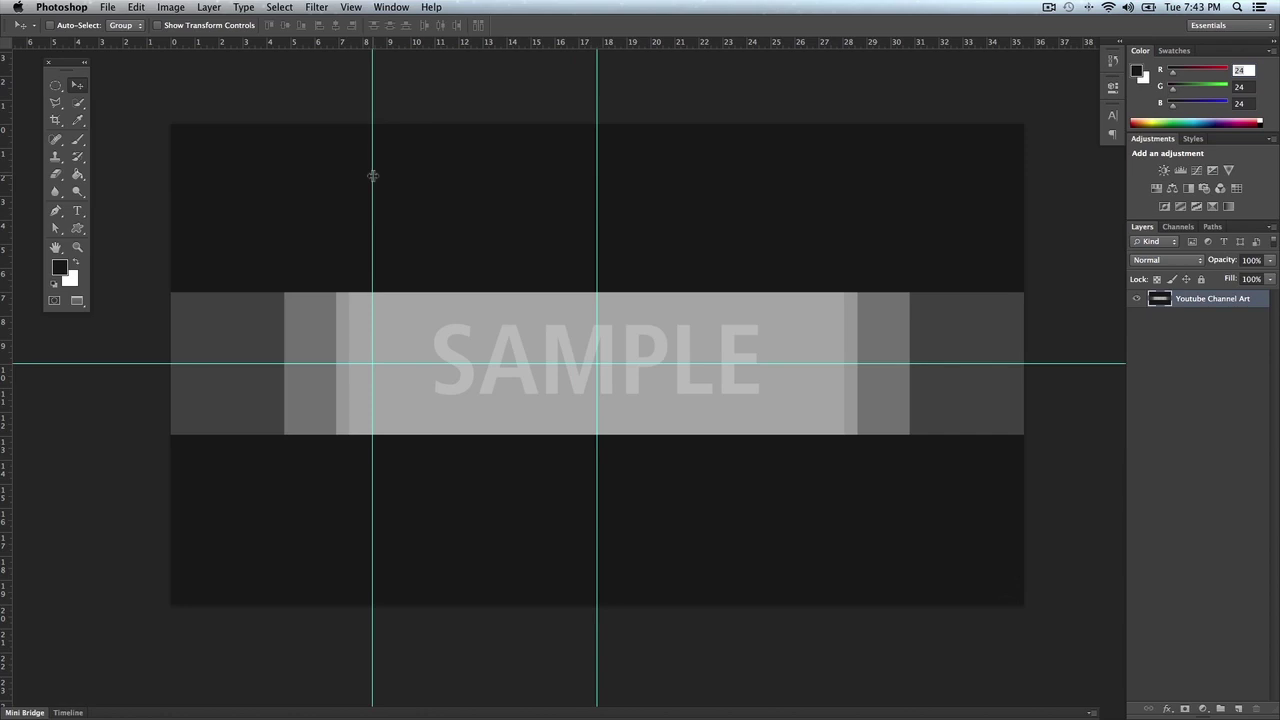
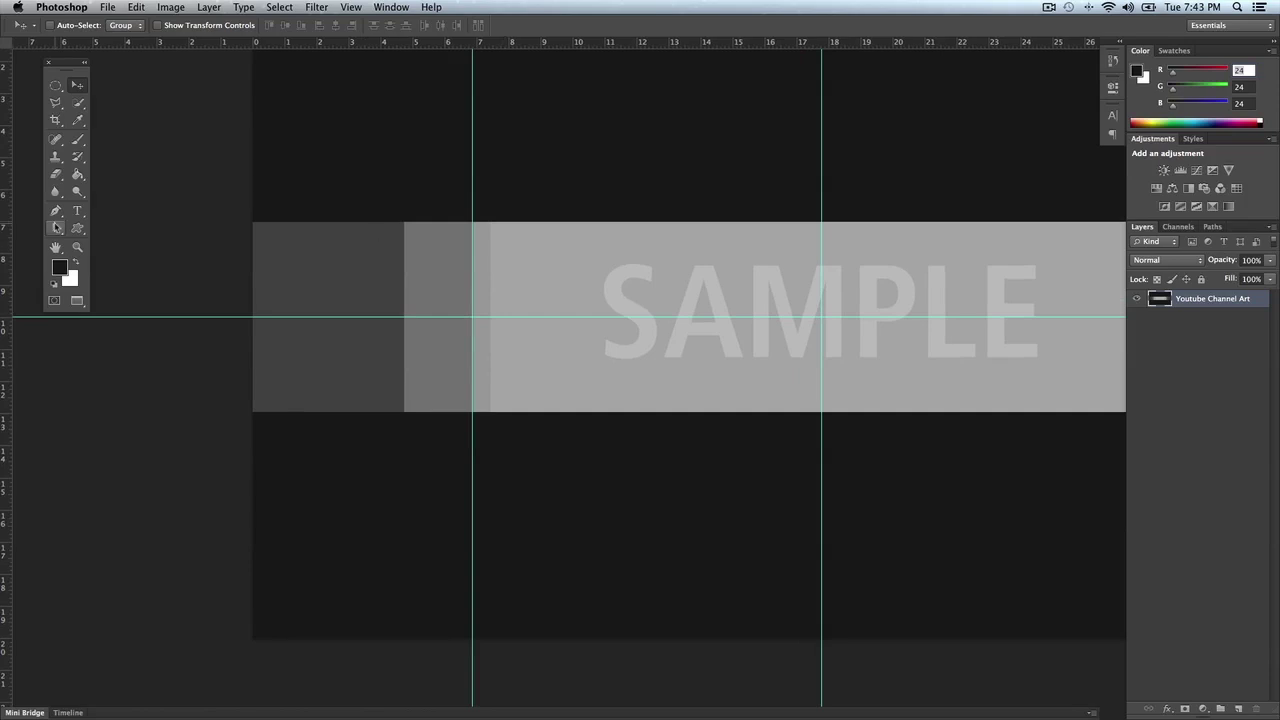
pyautogui.moveTo(12, 213); pyautogui.dragTo(403, 205)
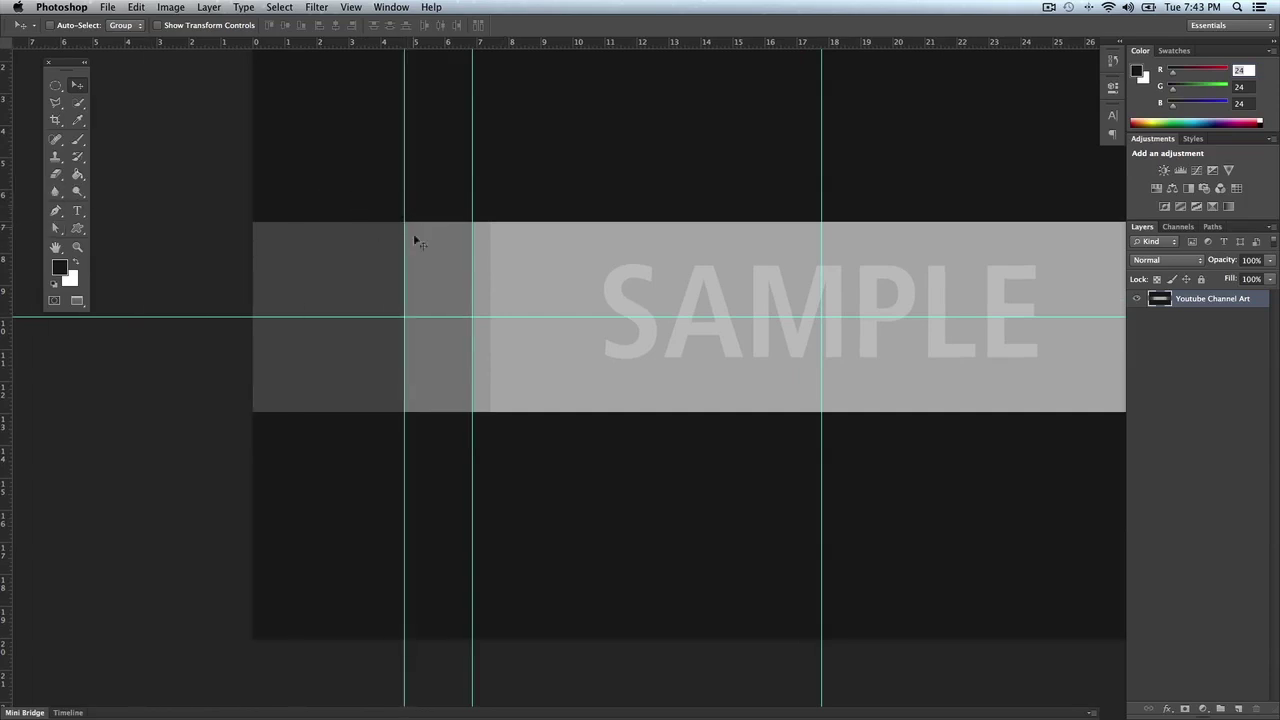
pyautogui.moveTo(805, 277); pyautogui.dragTo(614, 312)
pyautogui.moveTo(869, 312)
pyautogui.mouseDown()
pyautogui.moveTo(820, 317)
pyautogui.moveTo(851, 303)
pyautogui.mouseUp()
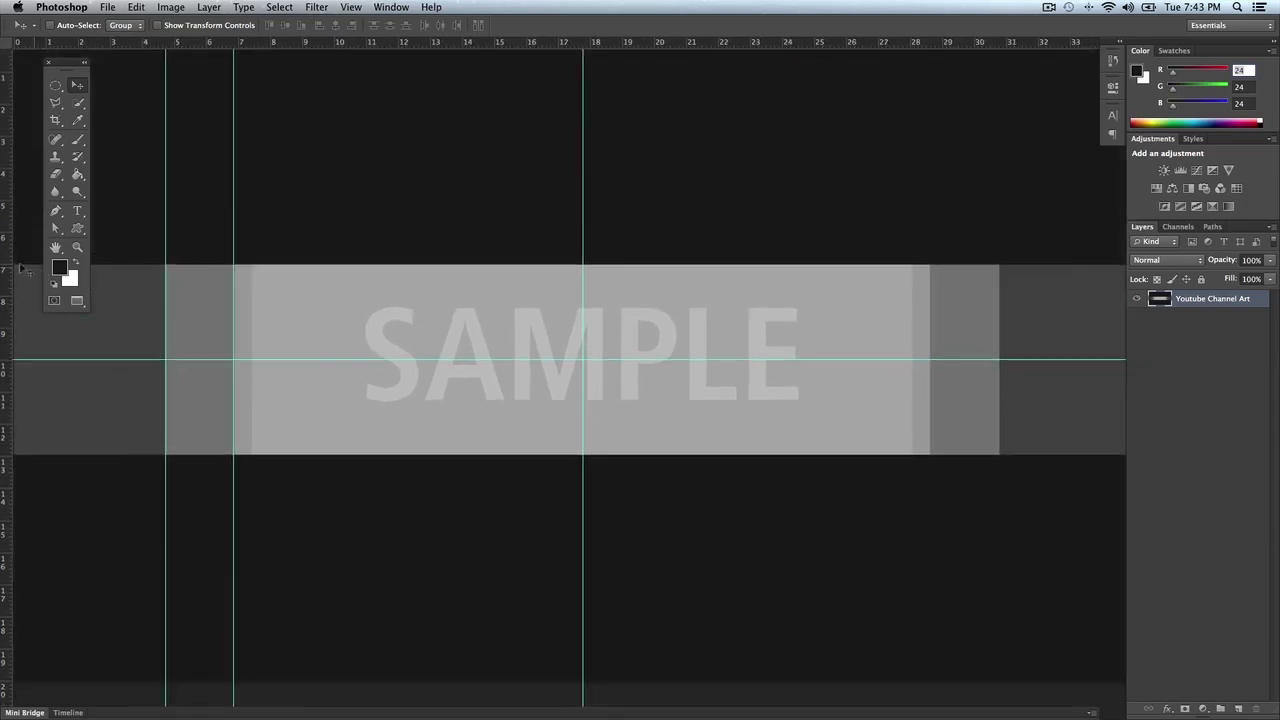
pyautogui.moveTo(4, 267); pyautogui.dragTo(249, 266)
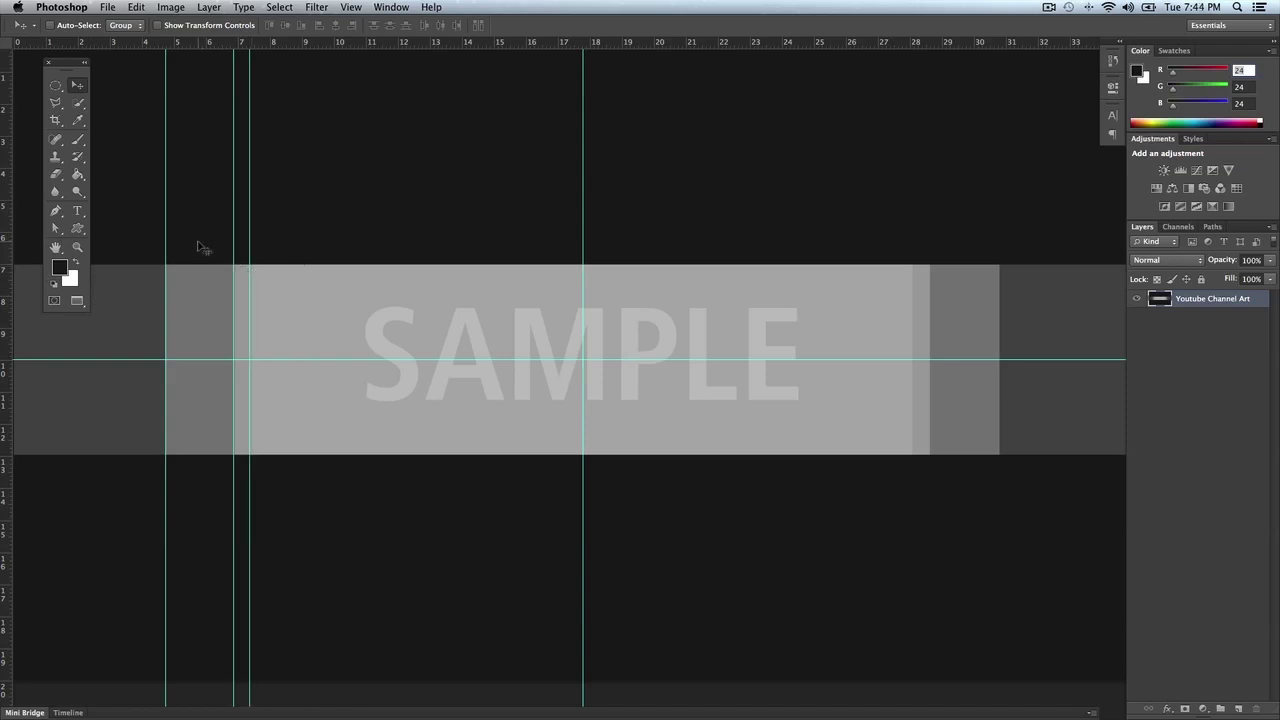
# Add three vertical guides on the shade boundaries to the right of the SAMPLE text.
pyautogui.moveTo(6, 248); pyautogui.dragTo(911, 216)
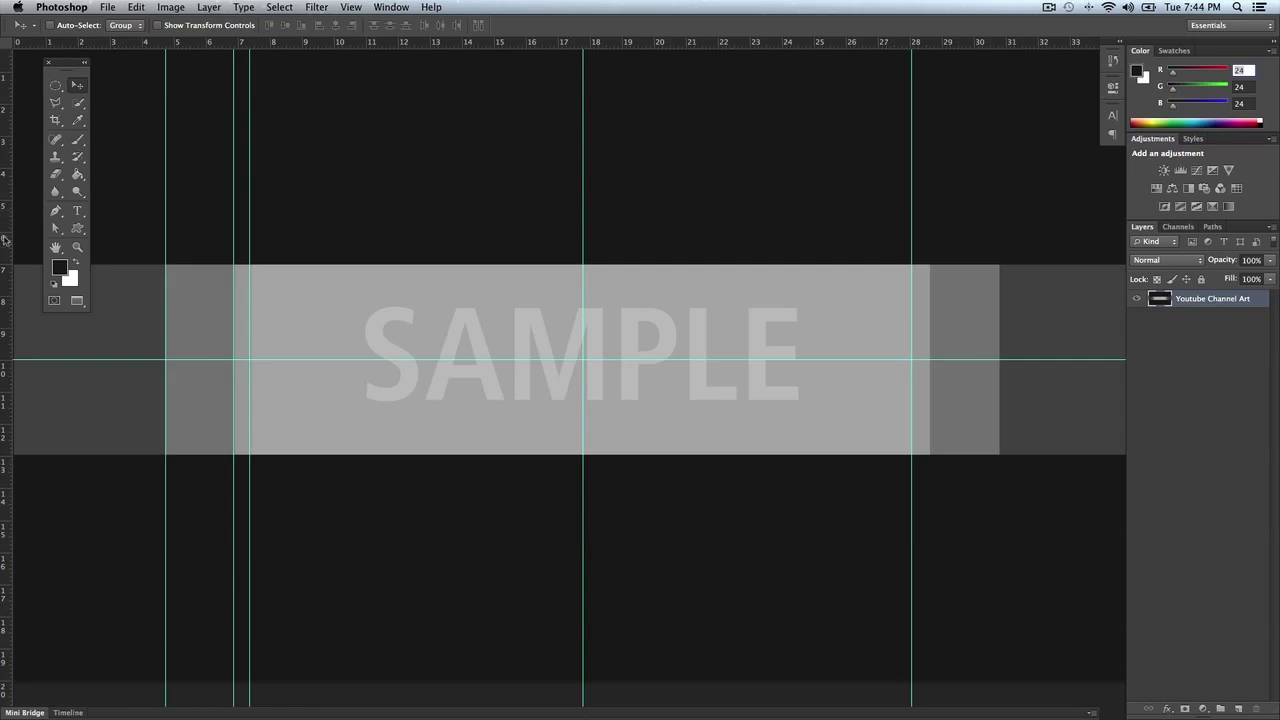
pyautogui.moveTo(6, 238); pyautogui.dragTo(930, 220)
pyautogui.moveTo(3, 302); pyautogui.dragTo(997, 342)
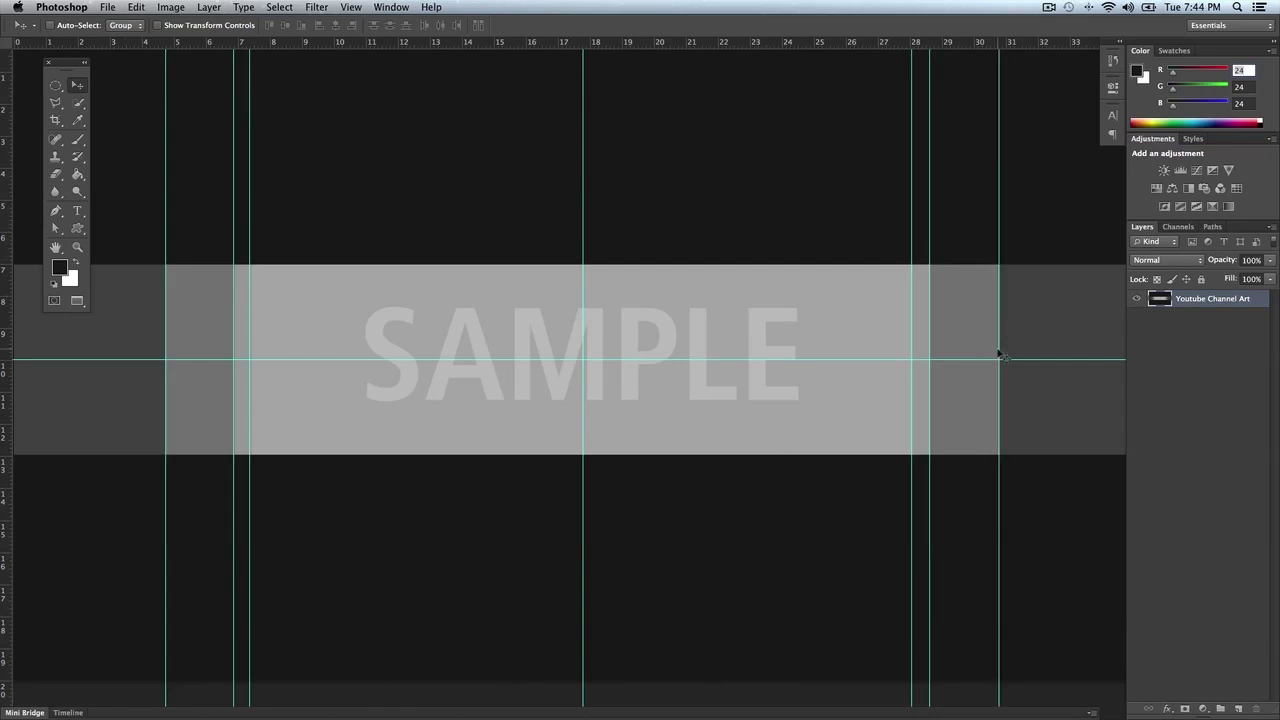
# Add horizontal guides along the upper and lower edges of the grey middle band.
pyautogui.press('super+minus')
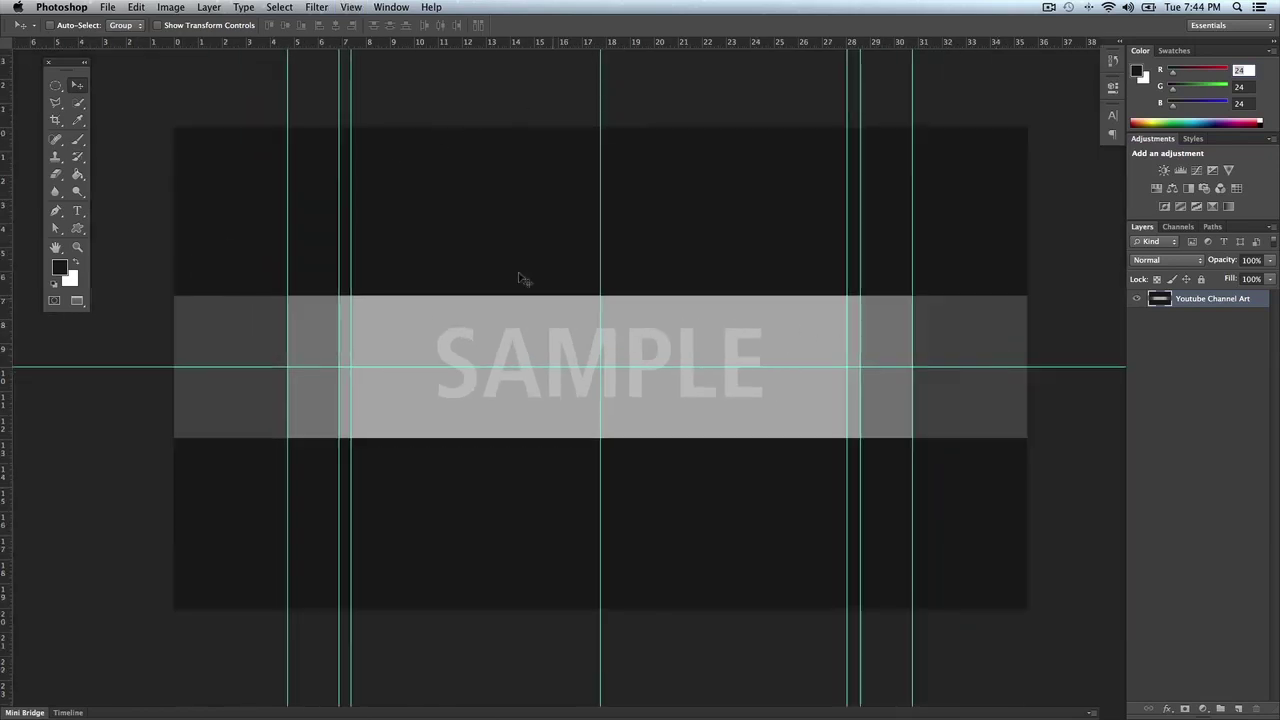
pyautogui.moveTo(522, 46); pyautogui.dragTo(507, 296)
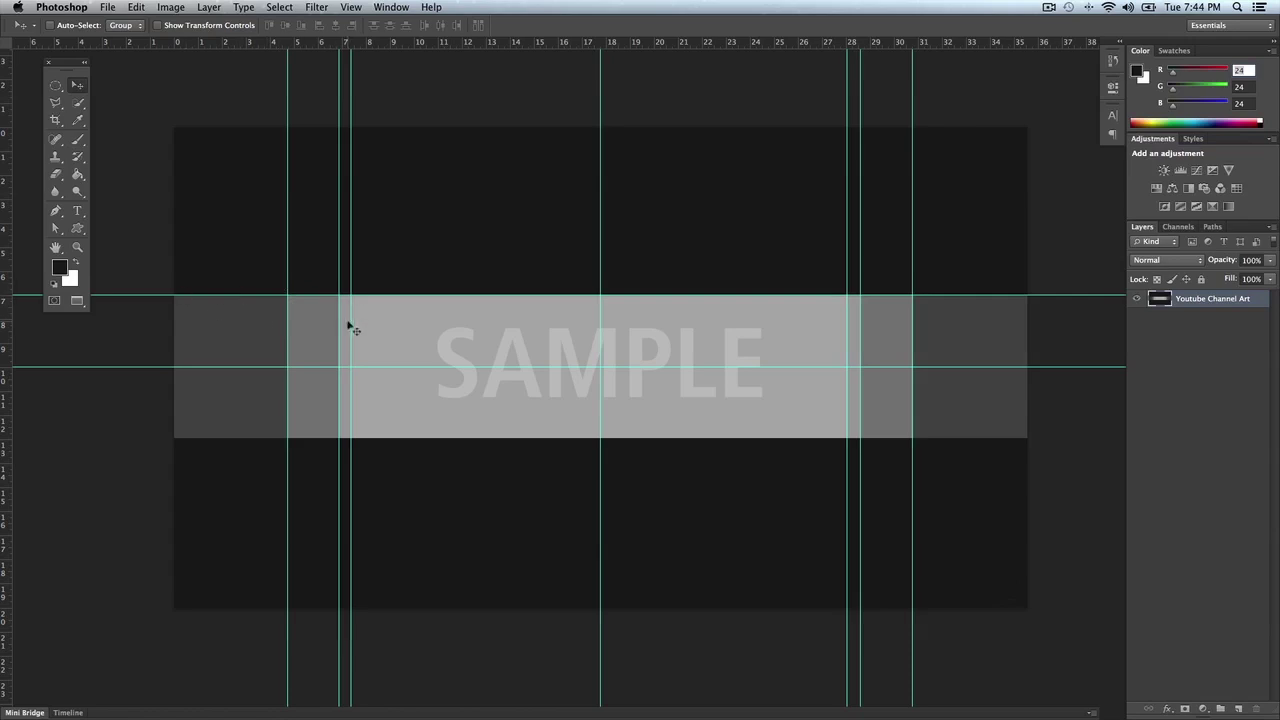
pyautogui.moveTo(490, 46); pyautogui.dragTo(518, 437)
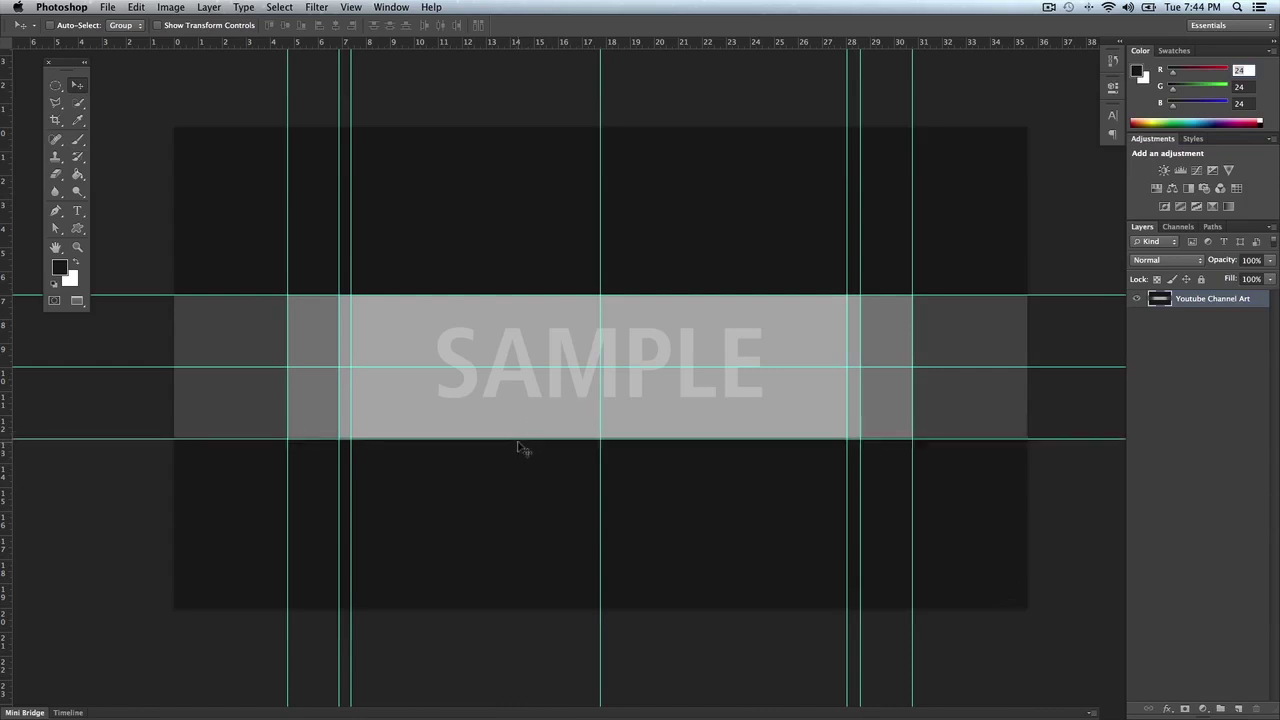
# Move the lower horizontal guide exactly onto the bottom edge of the grey band.
pyautogui.press('super+plus')
pyautogui.press('super+plus')
pyautogui.press('super+plus')
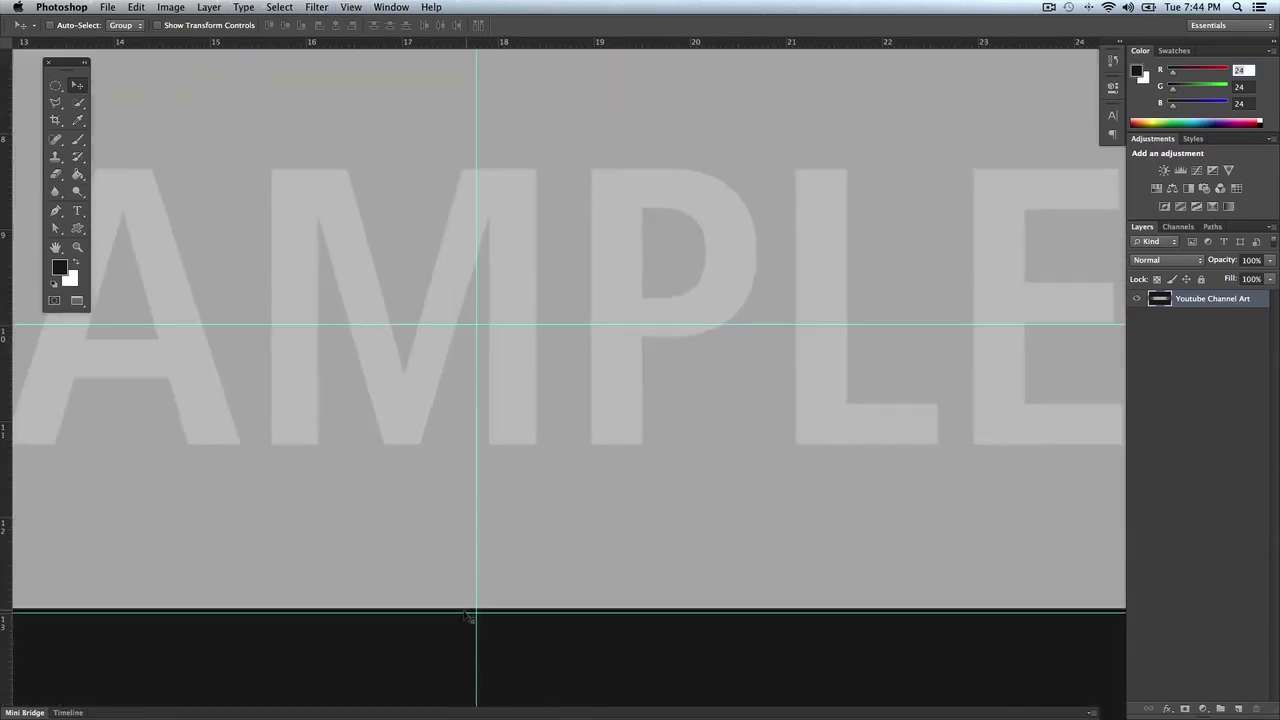
pyautogui.doubleClick(451, 611)
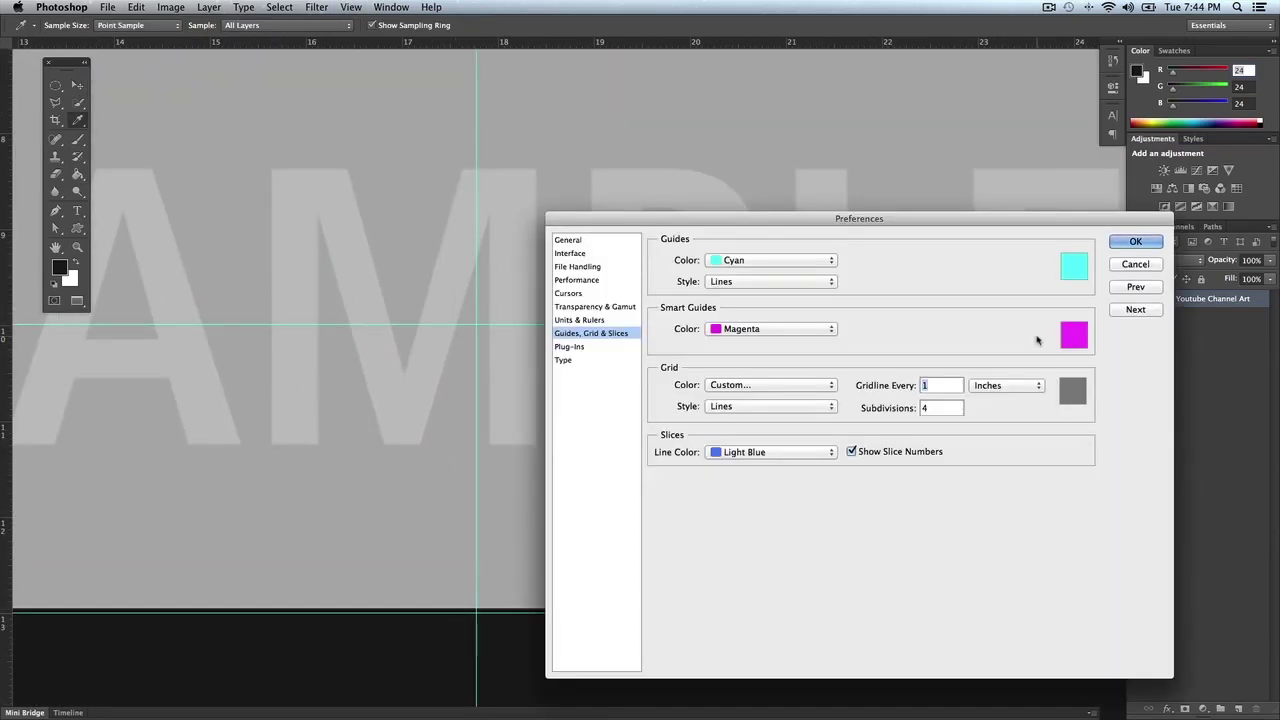
pyautogui.press('Escape')
pyautogui.moveTo(417, 609); pyautogui.dragTo(416, 606)
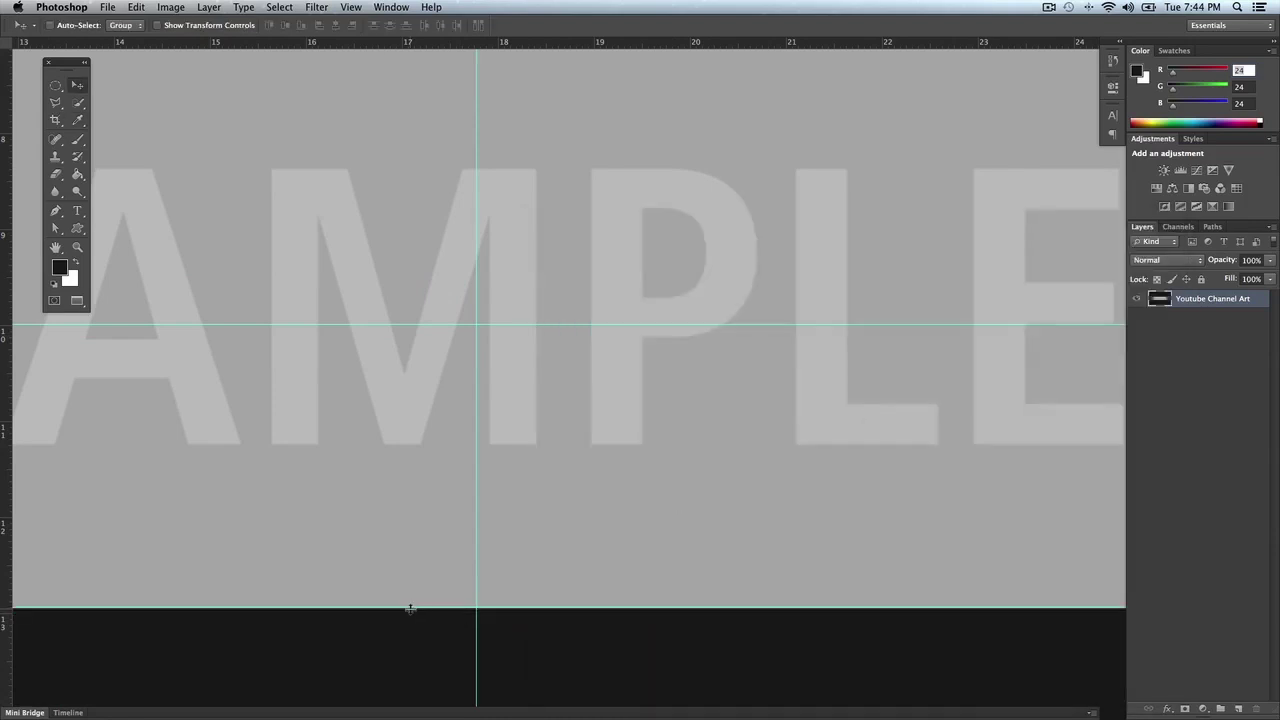
pyautogui.press('super+0')
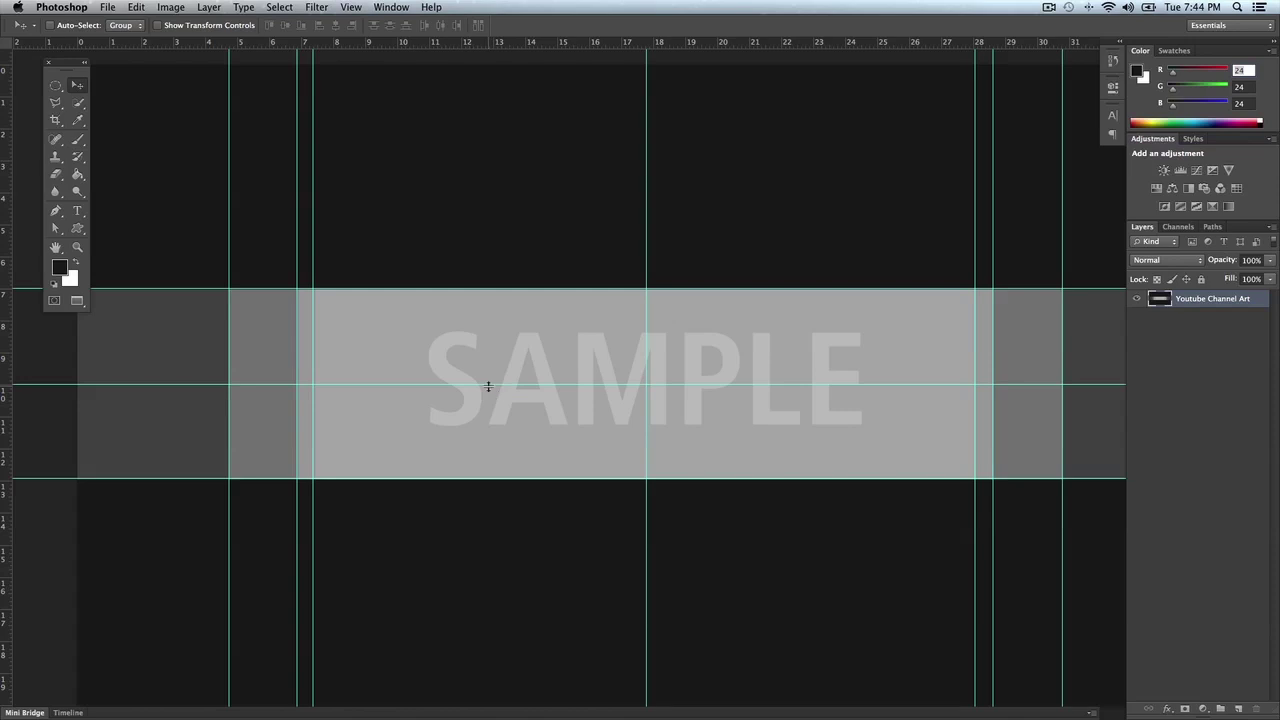
# View the Guides, Grid & Slices preferences by way of the centre horizontal guide and dismiss them.
pyautogui.doubleClick(488, 385)
pyautogui.moveTo(749, 205); pyautogui.dragTo(689, 98)
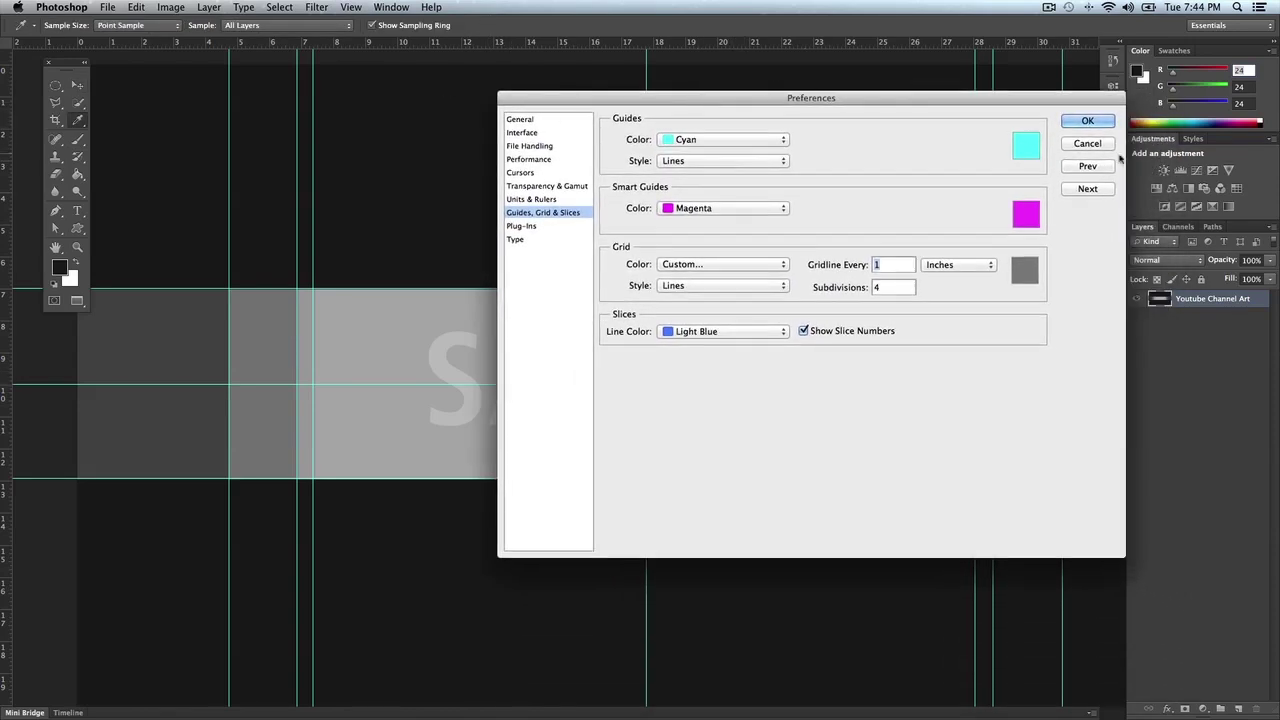
pyautogui.click(1098, 145)
# Open the Guides, Grid & Slices preferences and move the dialog aside to expose more of the artwork's guides.
pyautogui.click(62, 7)
pyautogui.moveTo(69, 53)
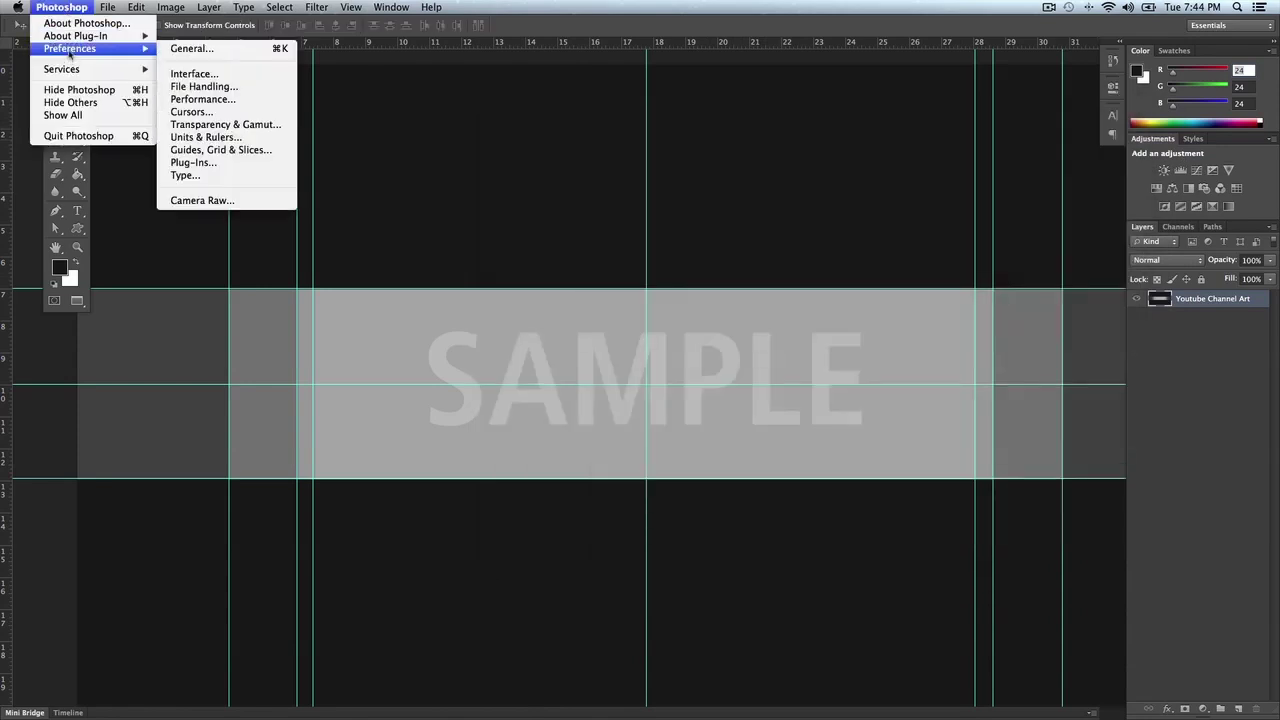
pyautogui.click(190, 48)
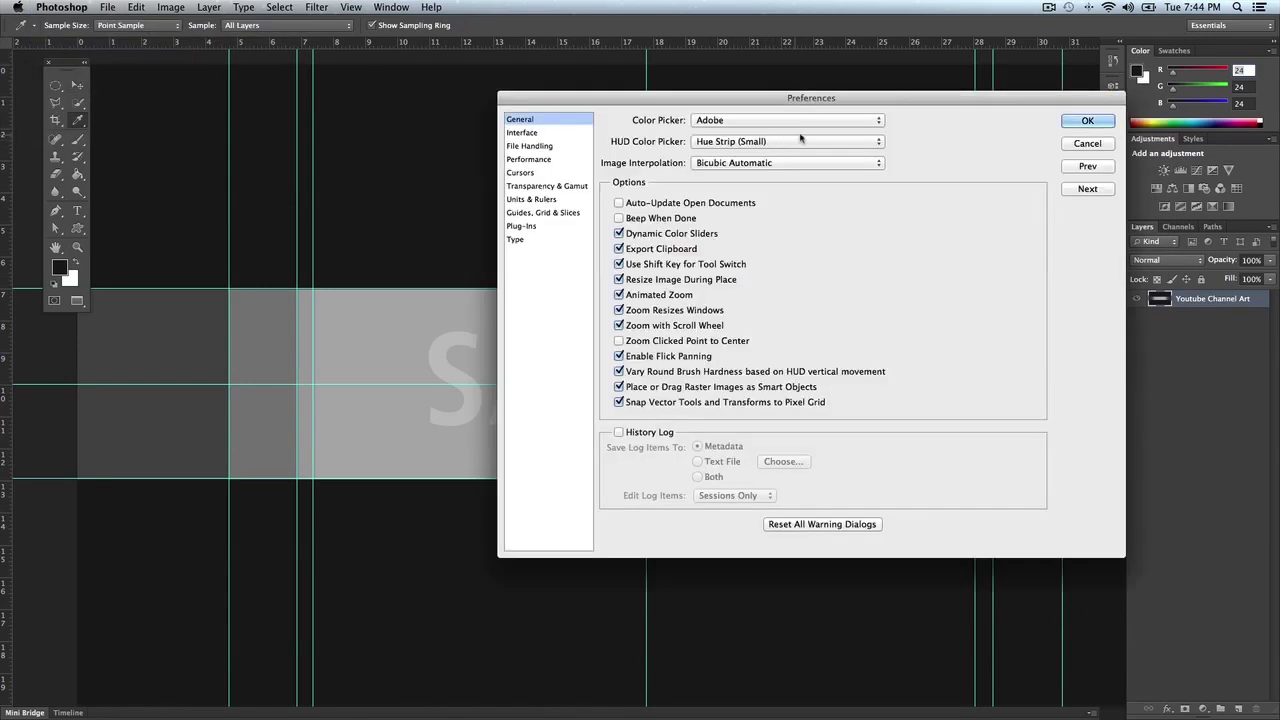
pyautogui.click(528, 226)
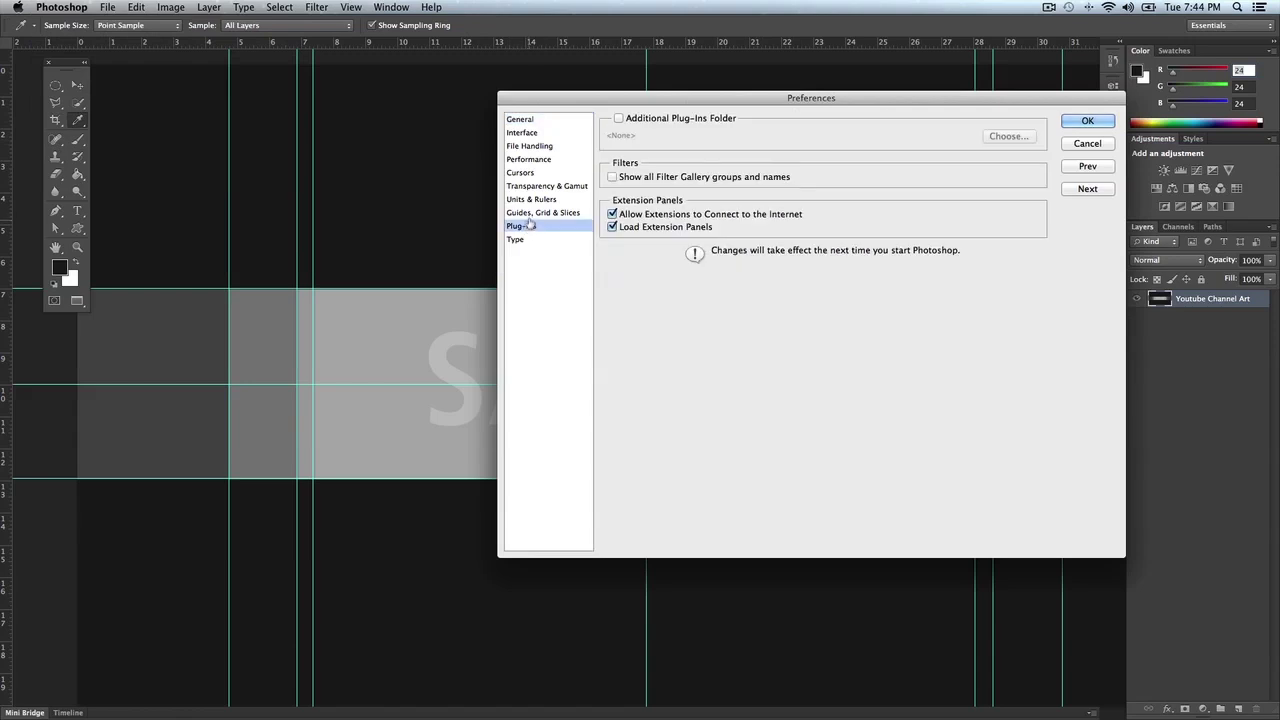
pyautogui.click(540, 212)
pyautogui.moveTo(690, 98); pyautogui.dragTo(790, 158)
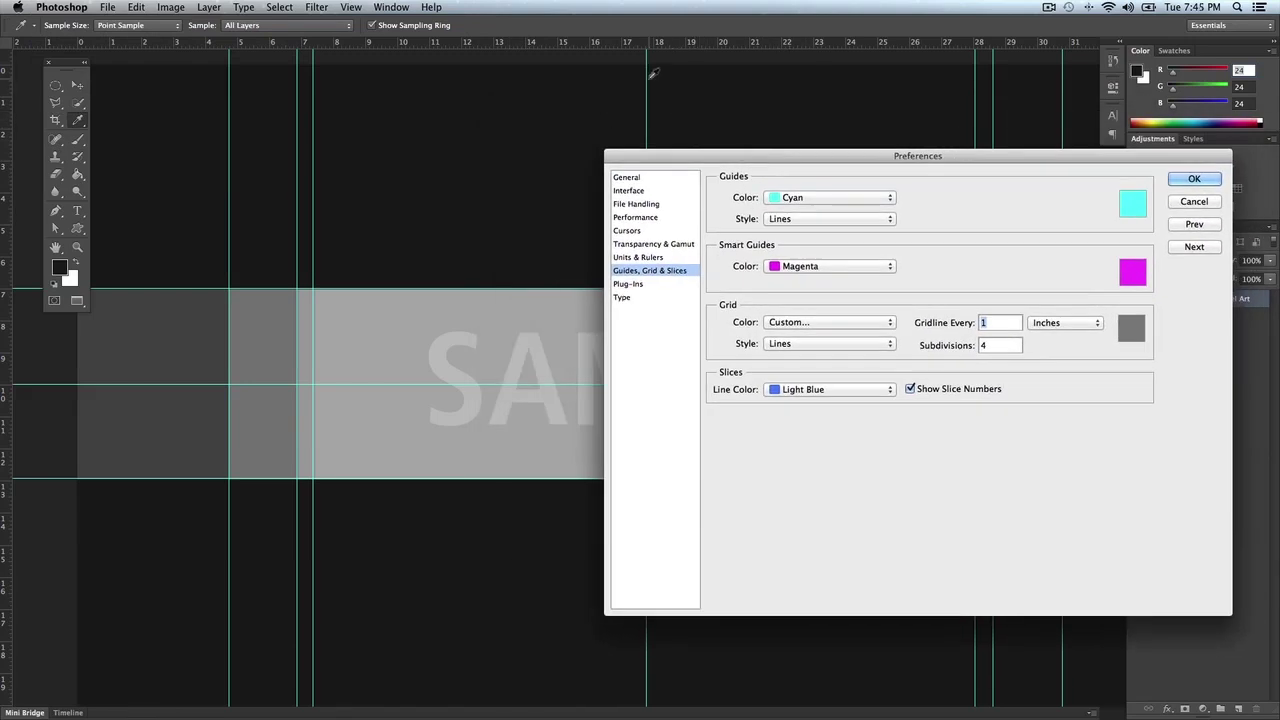
# Try out alternative guide colors, including Magenta and Yellow.
pyautogui.click(800, 197)
pyautogui.click(800, 184)
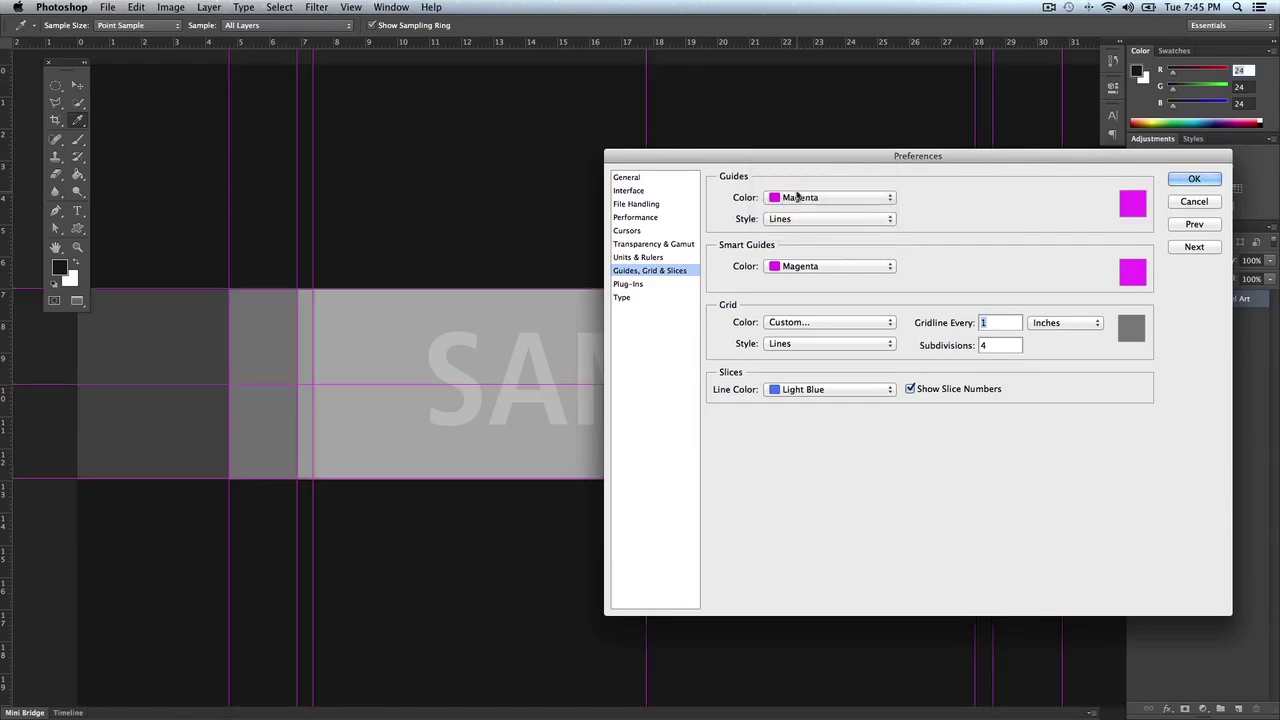
pyautogui.click(800, 197)
pyautogui.click(804, 191)
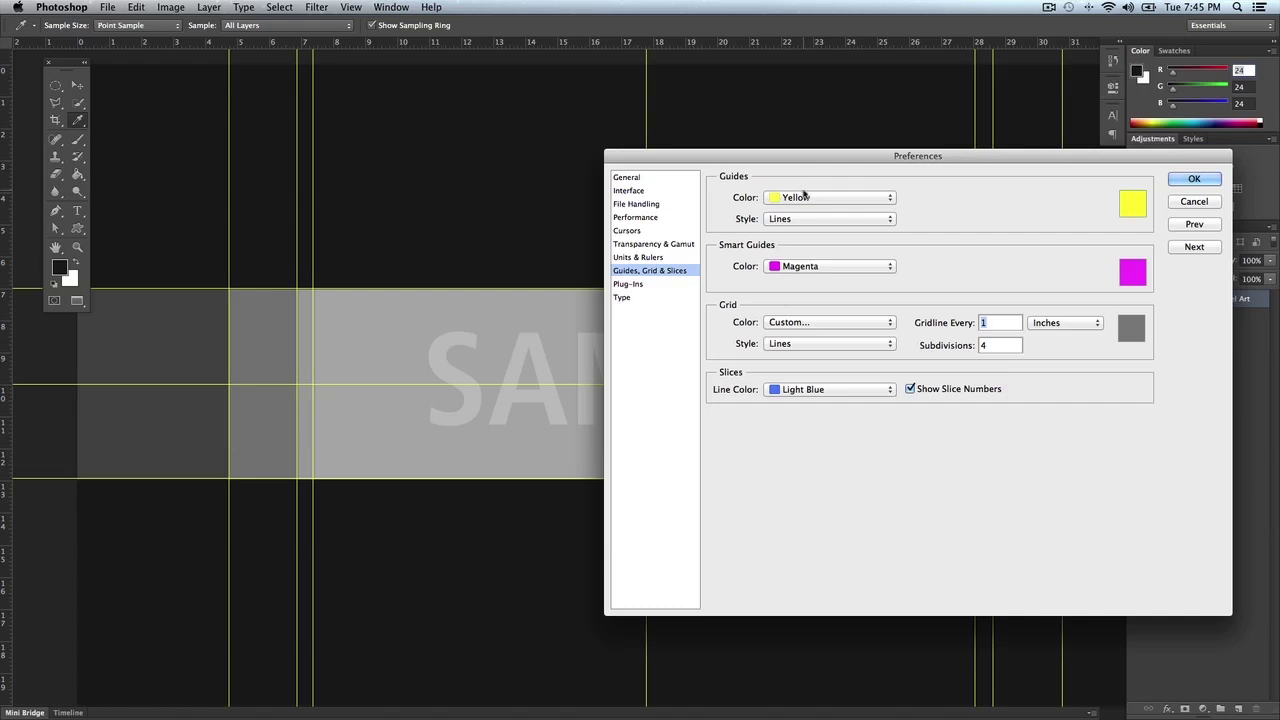
pyautogui.click(803, 197)
pyautogui.click(805, 187)
# Set the guide color to Light Red.
pyautogui.click(805, 196)
pyautogui.click(806, 175)
pyautogui.click(806, 197)
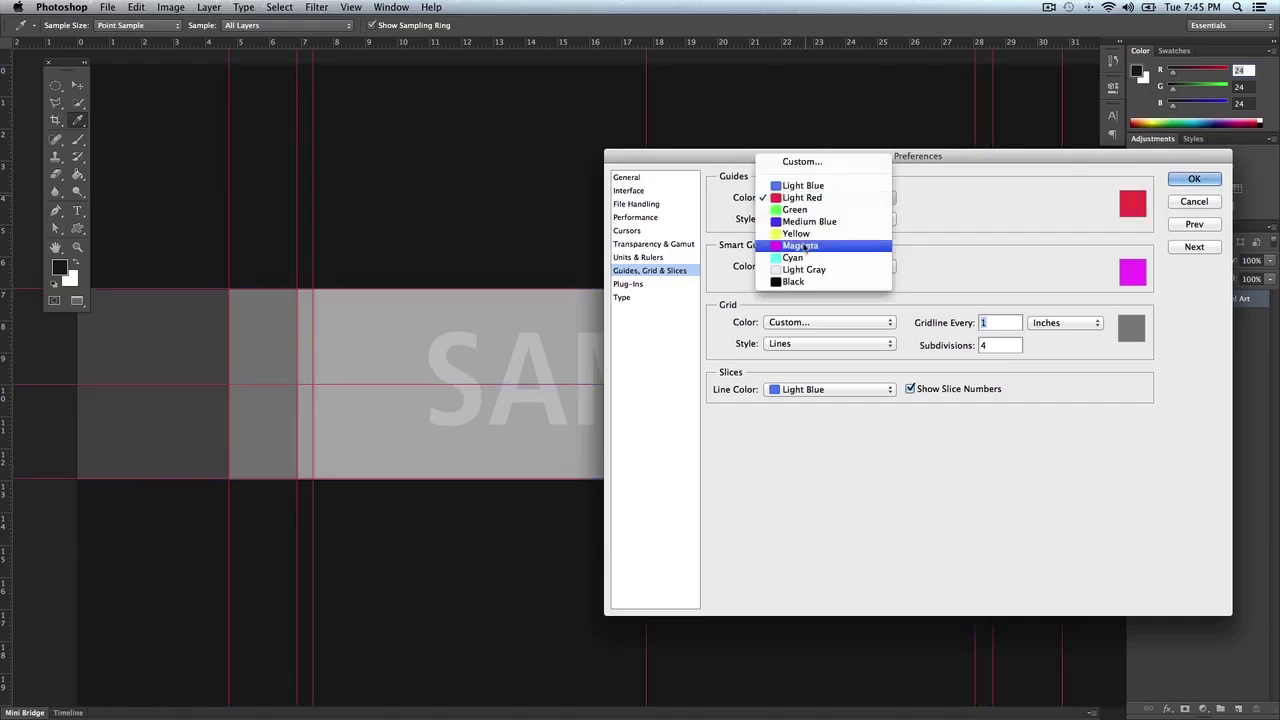
pyautogui.click(930, 222)
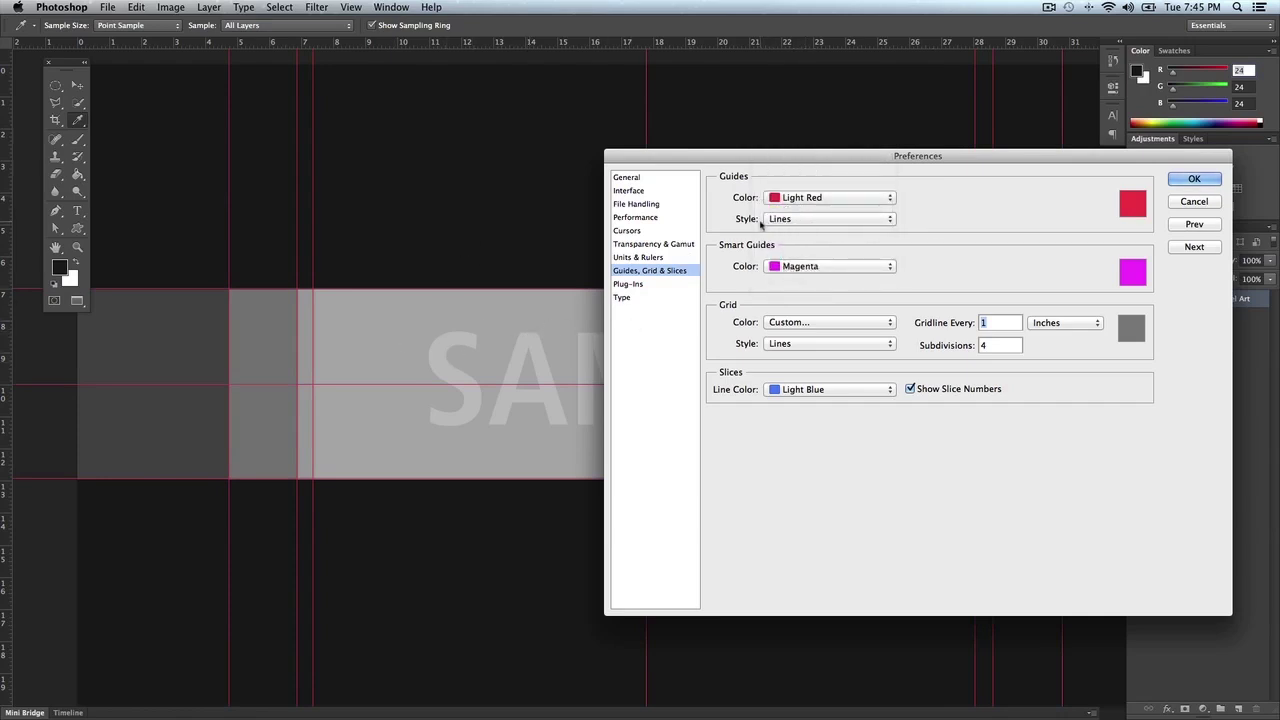
# Try the Dashed Lines style on the guides, then return the style to Lines.
pyautogui.click(785, 220)
pyautogui.click(790, 232)
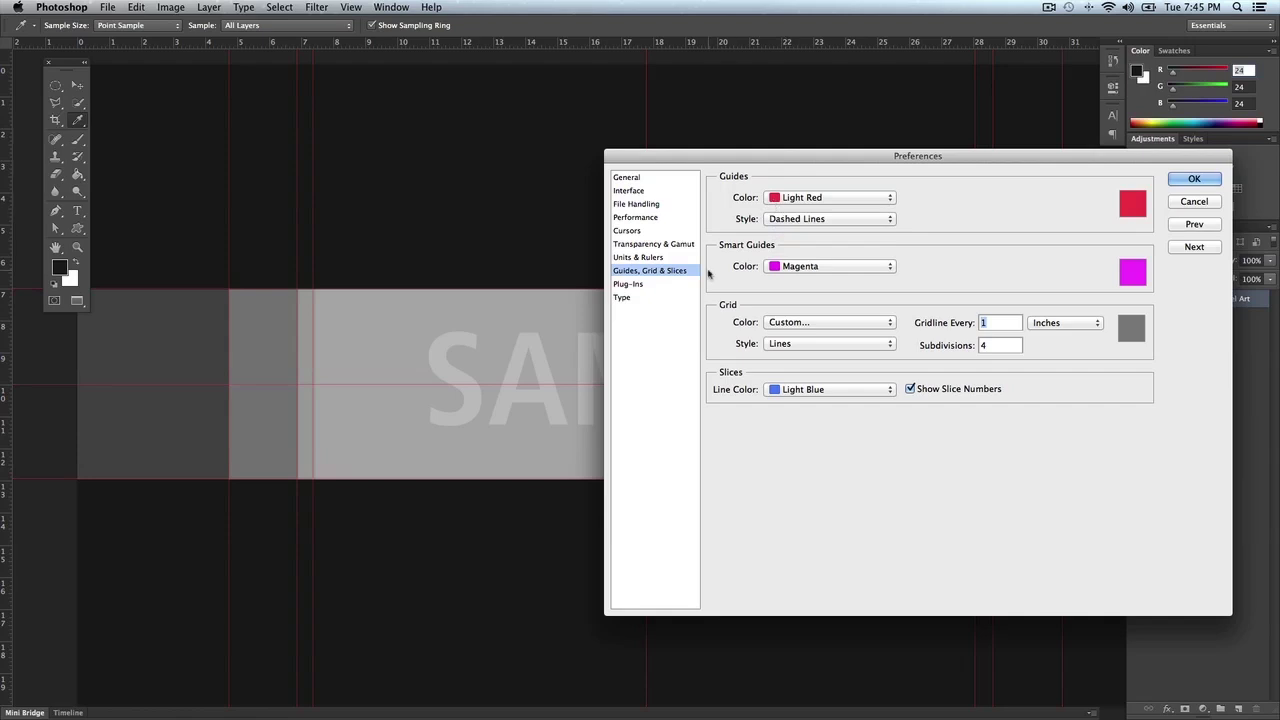
pyautogui.click(808, 219)
pyautogui.click(800, 209)
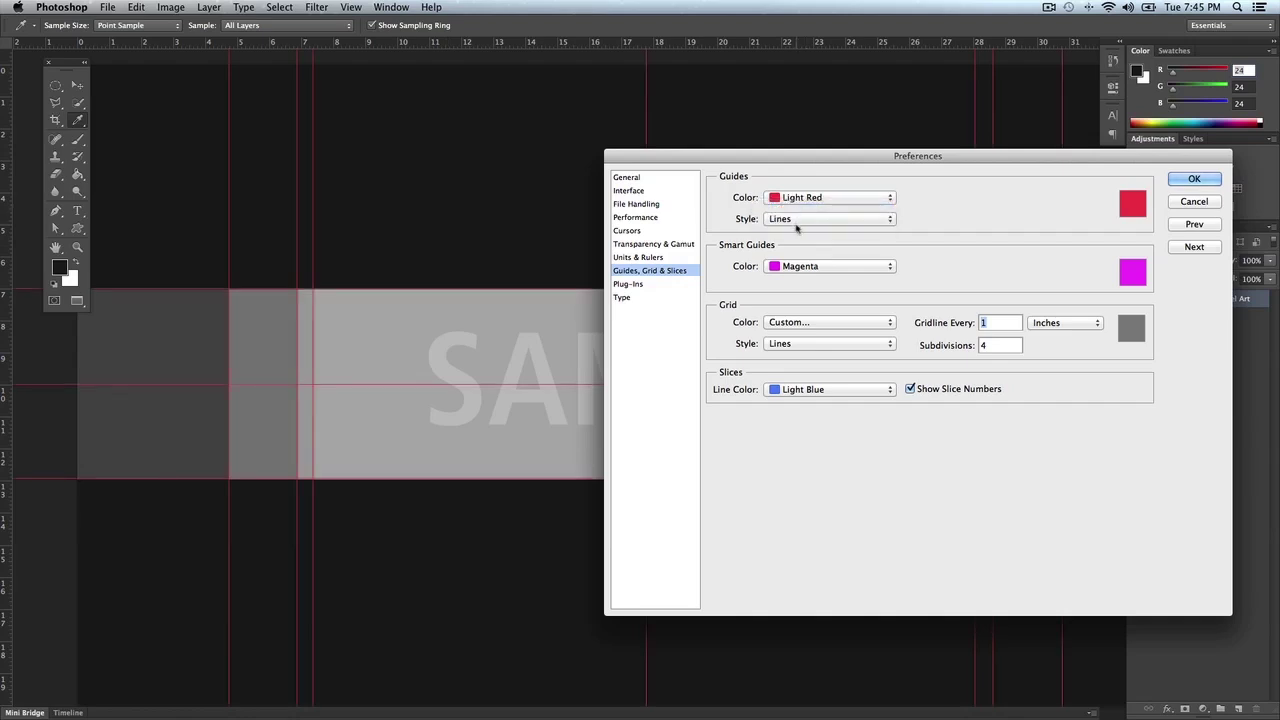
pyautogui.click(797, 224)
pyautogui.click(786, 222)
# Look over the color choices for Smart Guides and slice lines, keeping Magenta and Light Blue.
pyautogui.click(817, 267)
pyautogui.click(790, 254)
pyautogui.click(790, 266)
pyautogui.click(790, 278)
pyautogui.moveTo(888, 152); pyautogui.dragTo(818, 94)
pyautogui.click(784, 333)
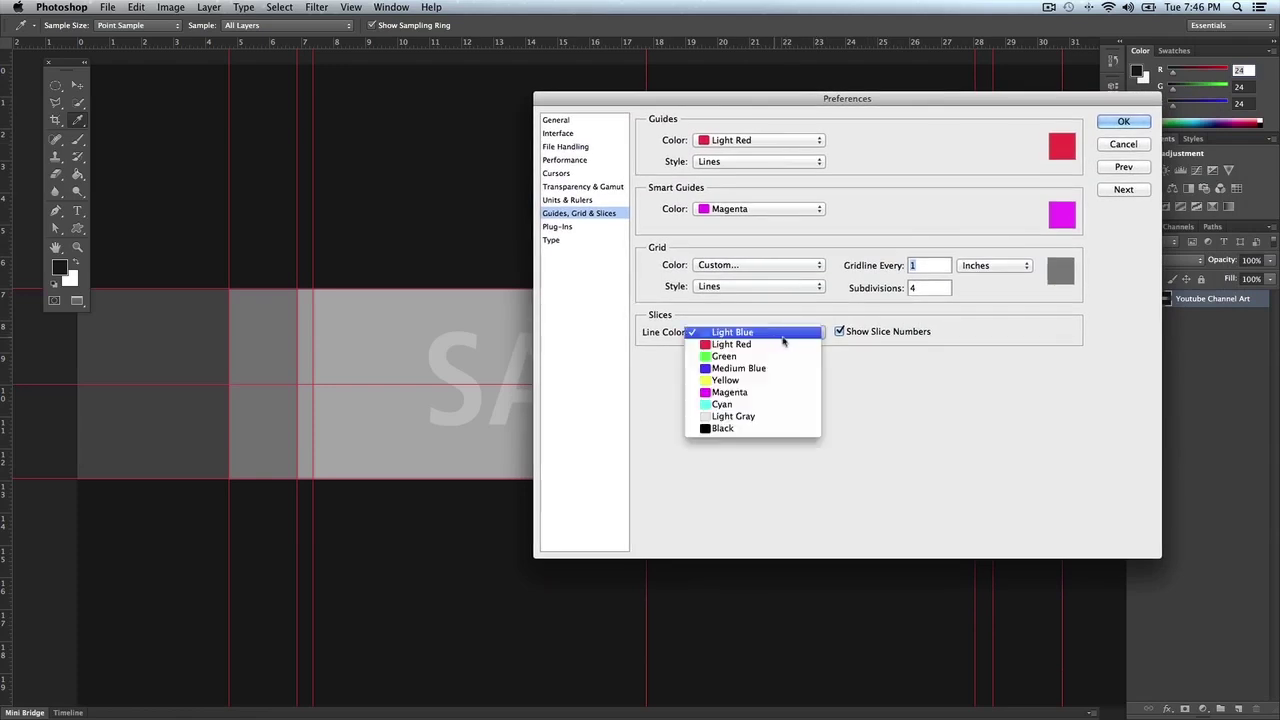
pyautogui.click(766, 336)
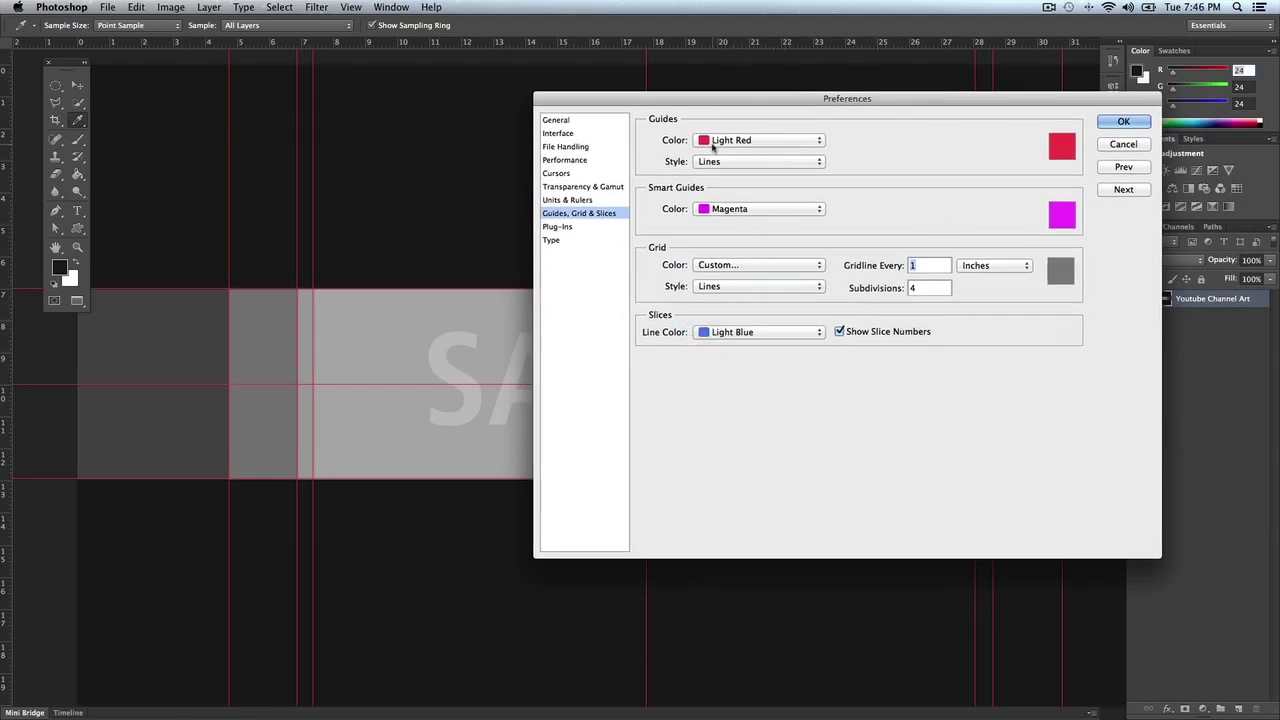
# Compare Dashed Lines with Lines for the guide style, keep Lines, and apply the preferences.
pyautogui.click(714, 162)
pyautogui.click(726, 173)
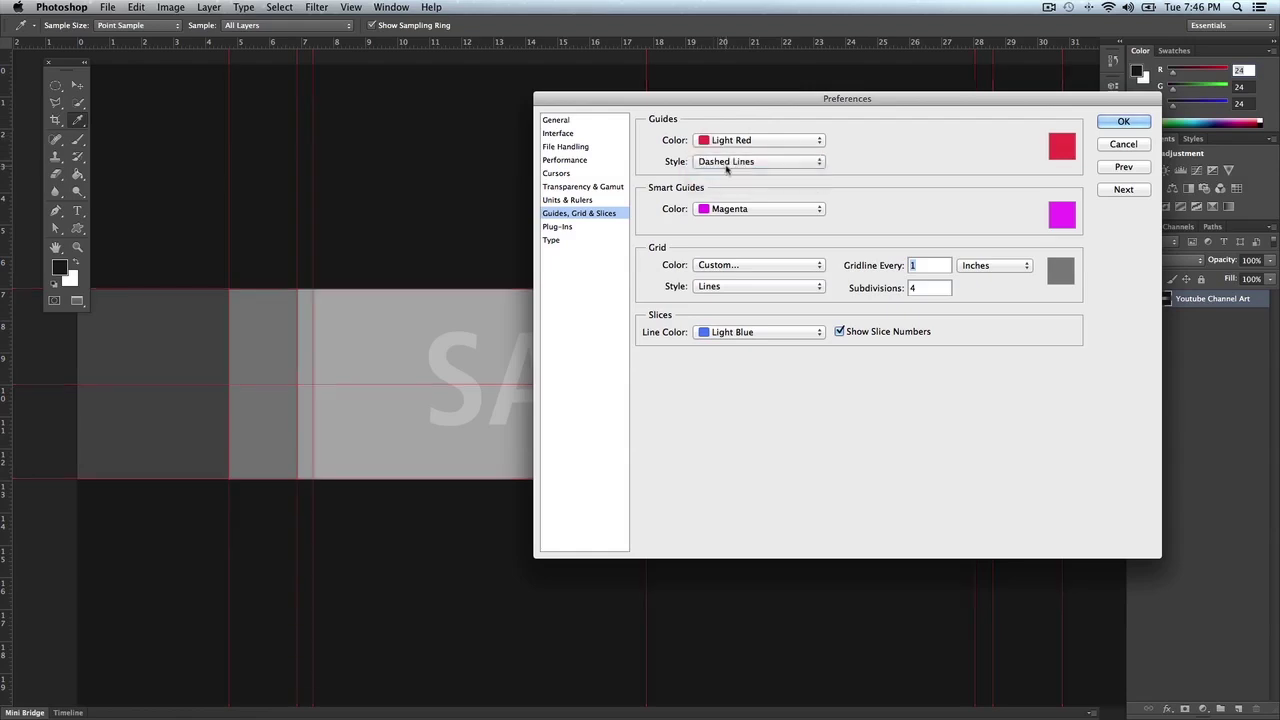
pyautogui.click(726, 164)
pyautogui.click(760, 150)
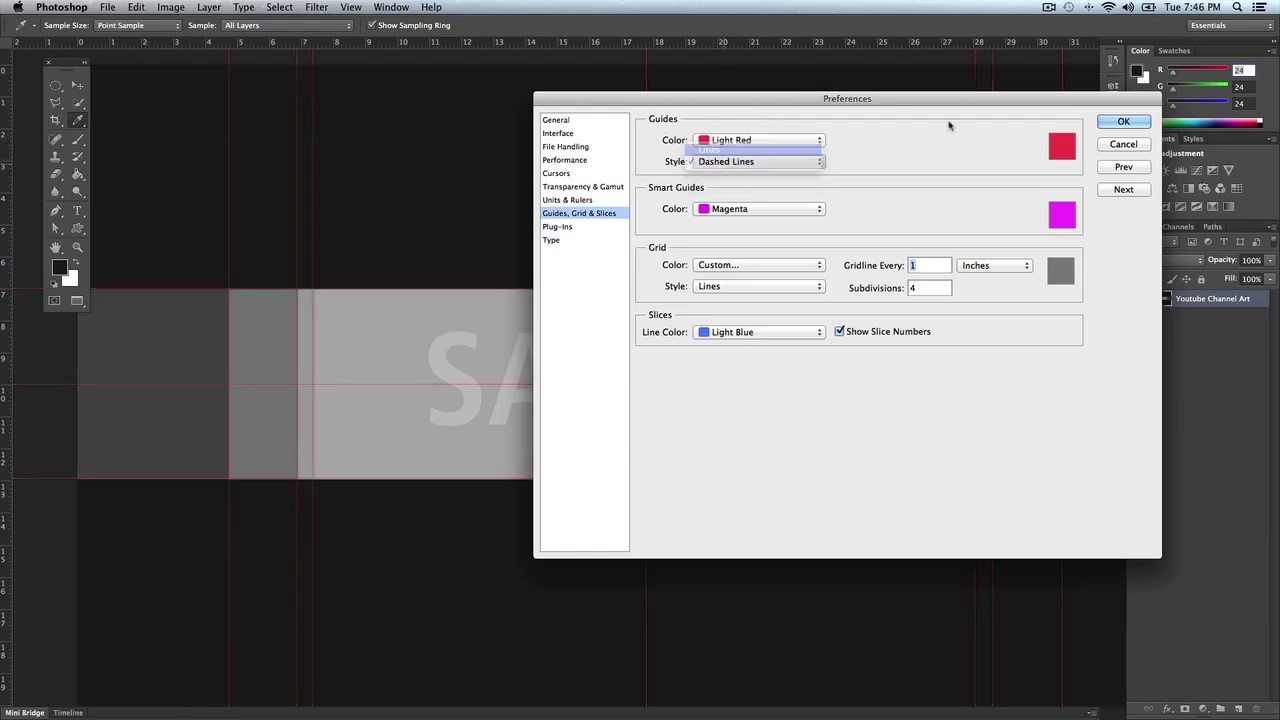
pyautogui.click(1121, 121)
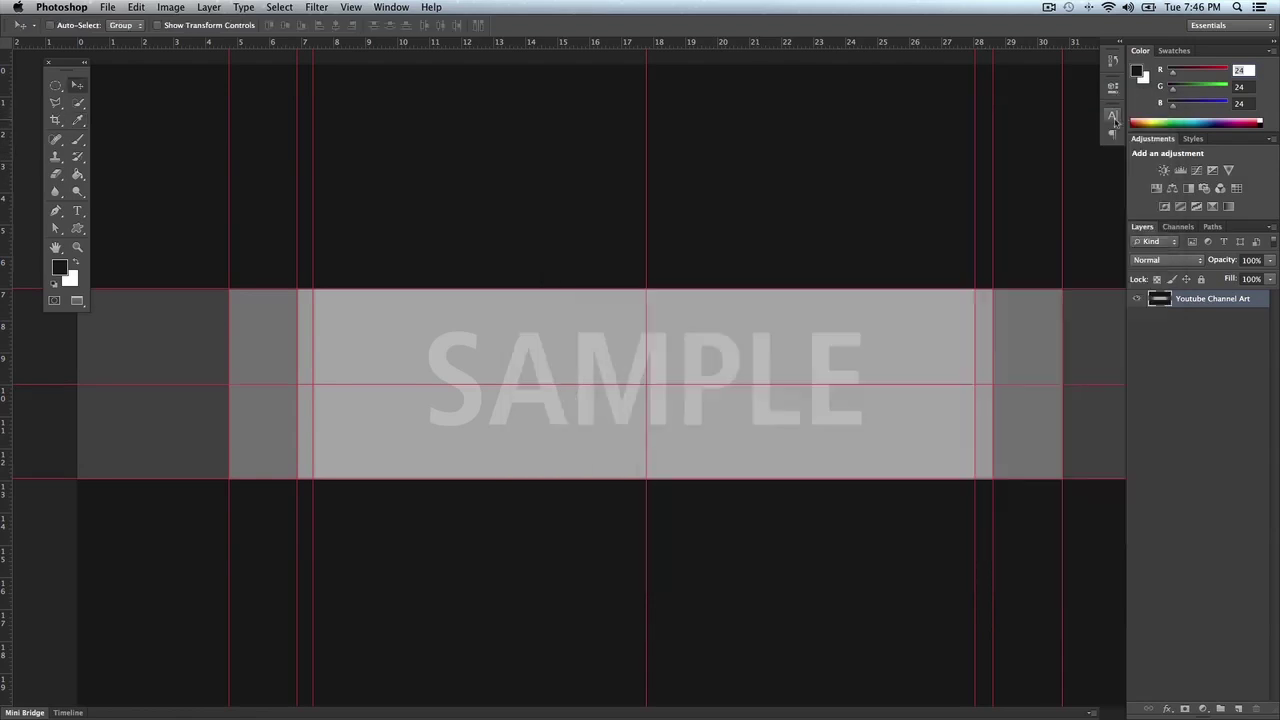
# Lock all guides on the channel art template.
pyautogui.press('super+minus')
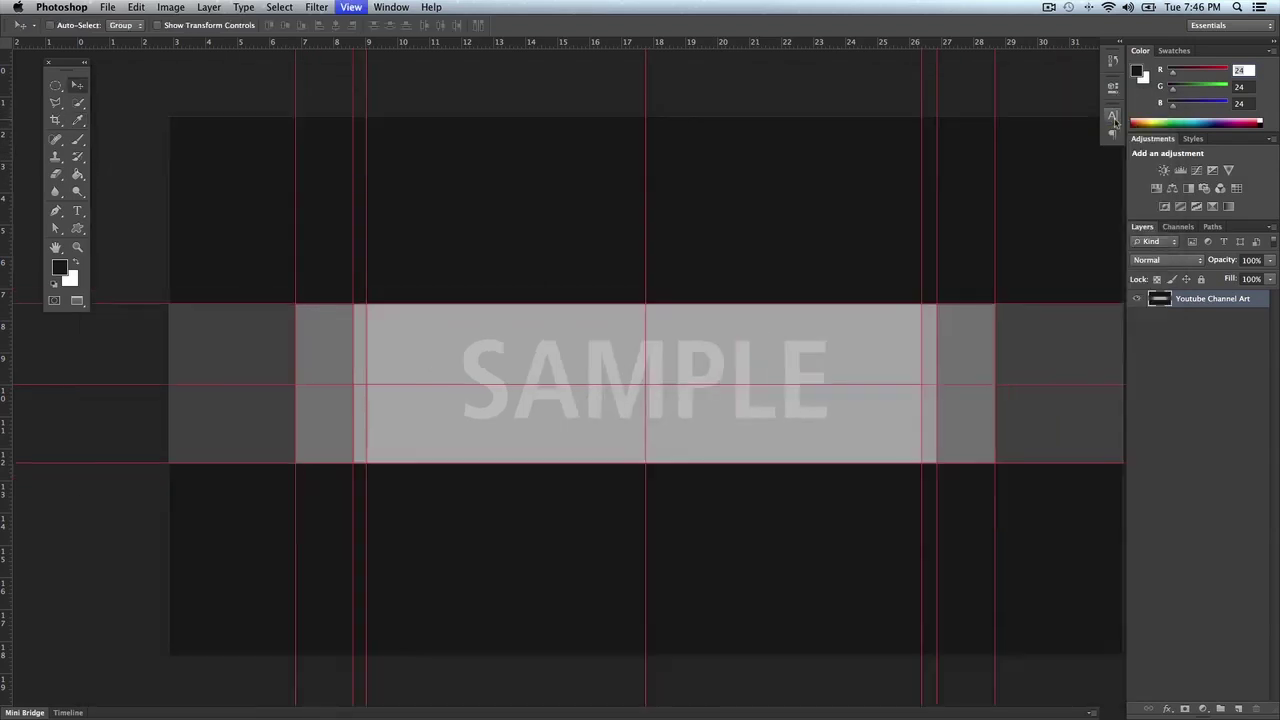
pyautogui.hscroll(3, 740, 417)
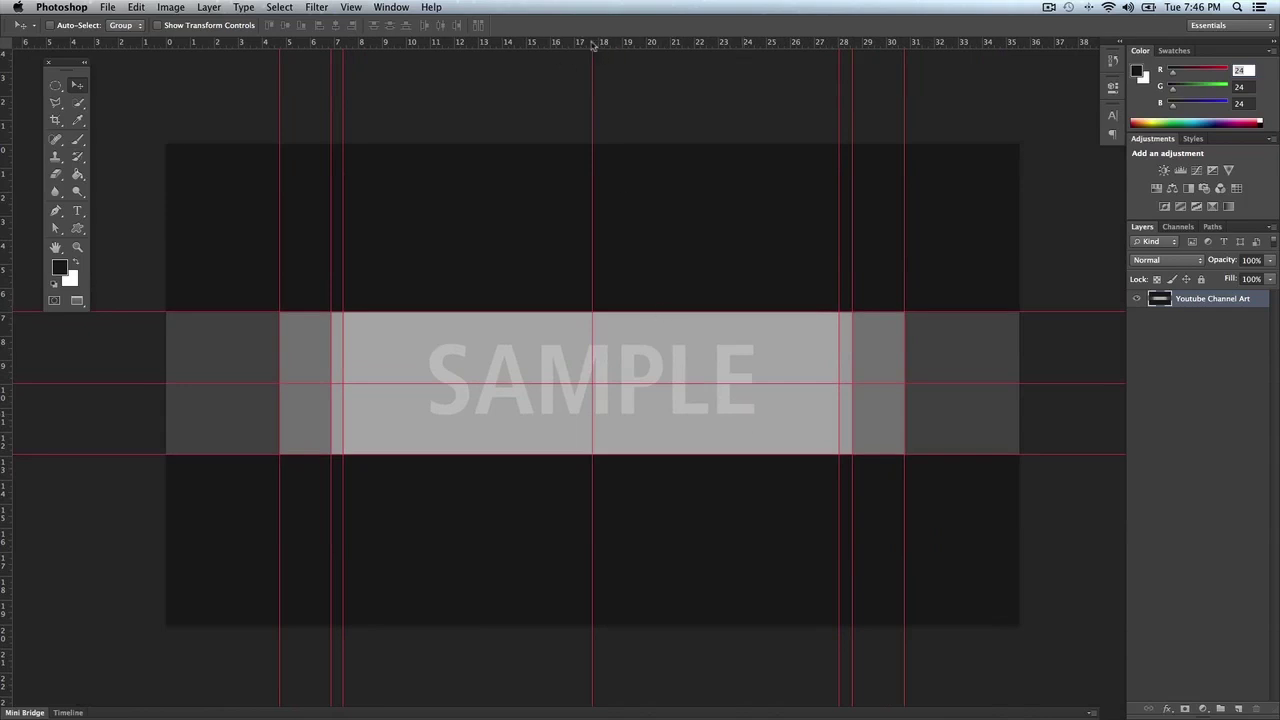
pyautogui.click(349, 8)
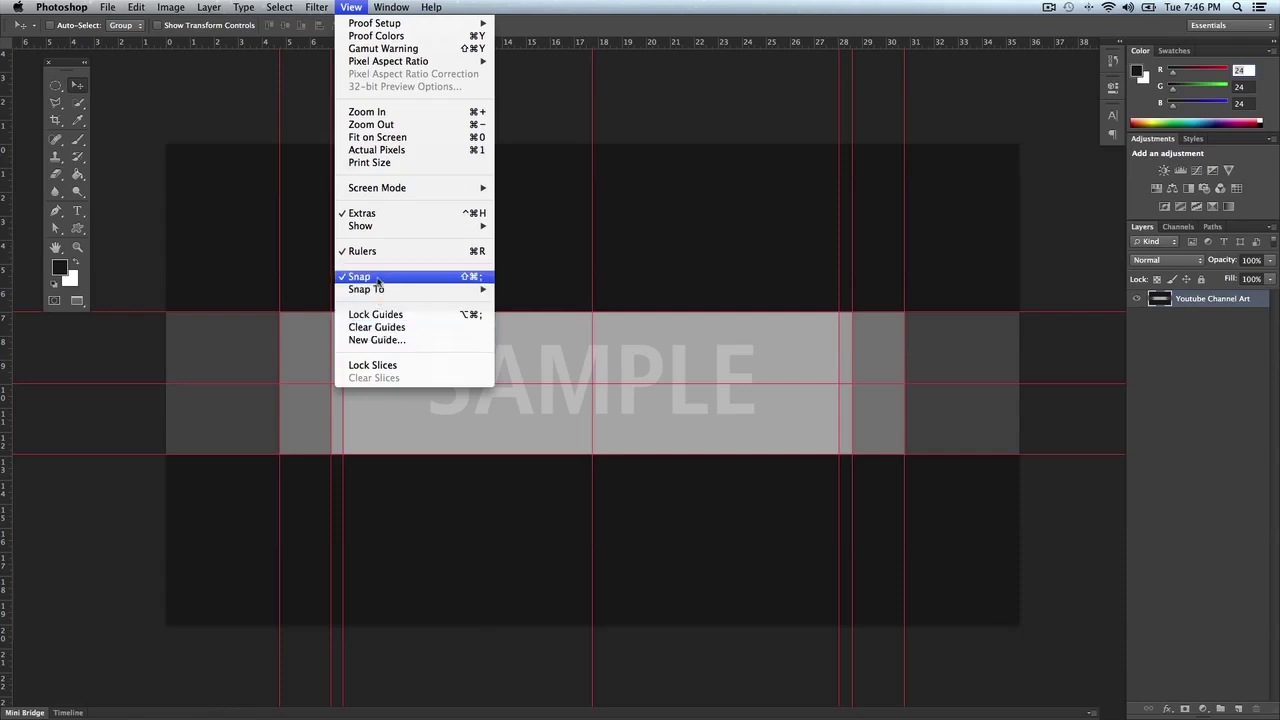
pyautogui.moveTo(372, 227)
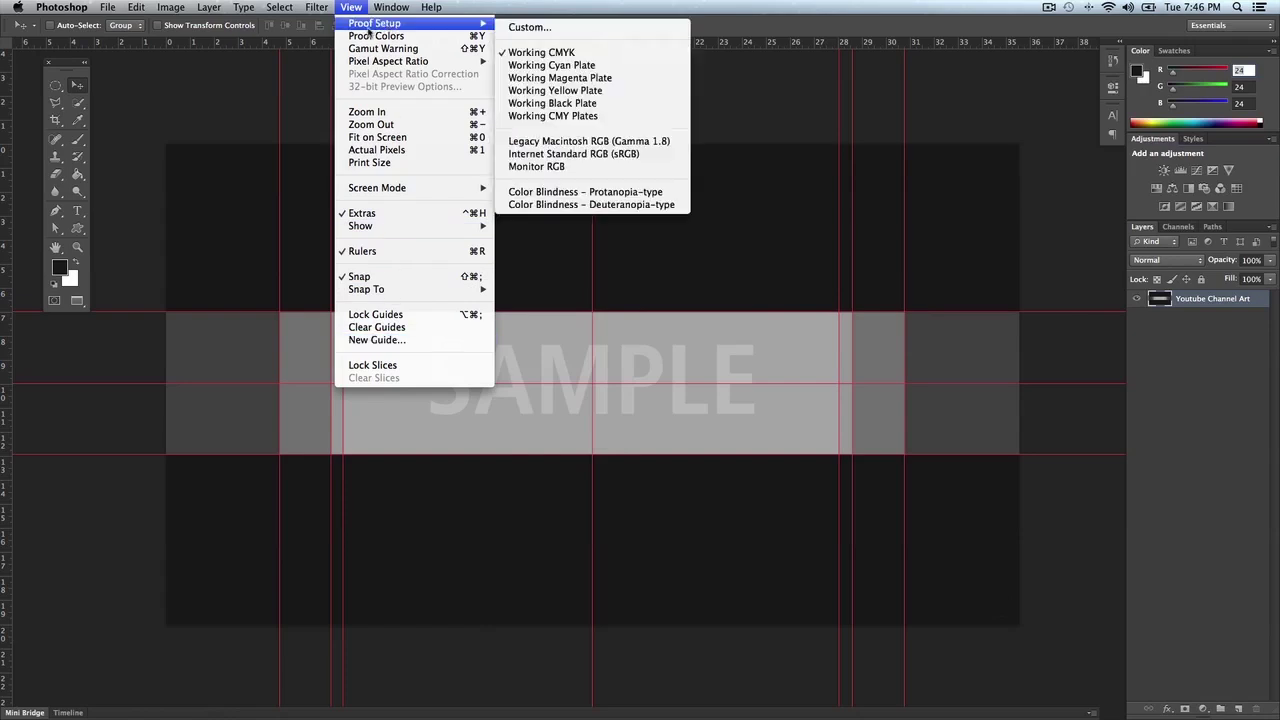
pyautogui.click(390, 315)
# Nudge the Youtube Channel Art layer to the right in six large increments with the Move tool, then back again.
pyautogui.press('a')
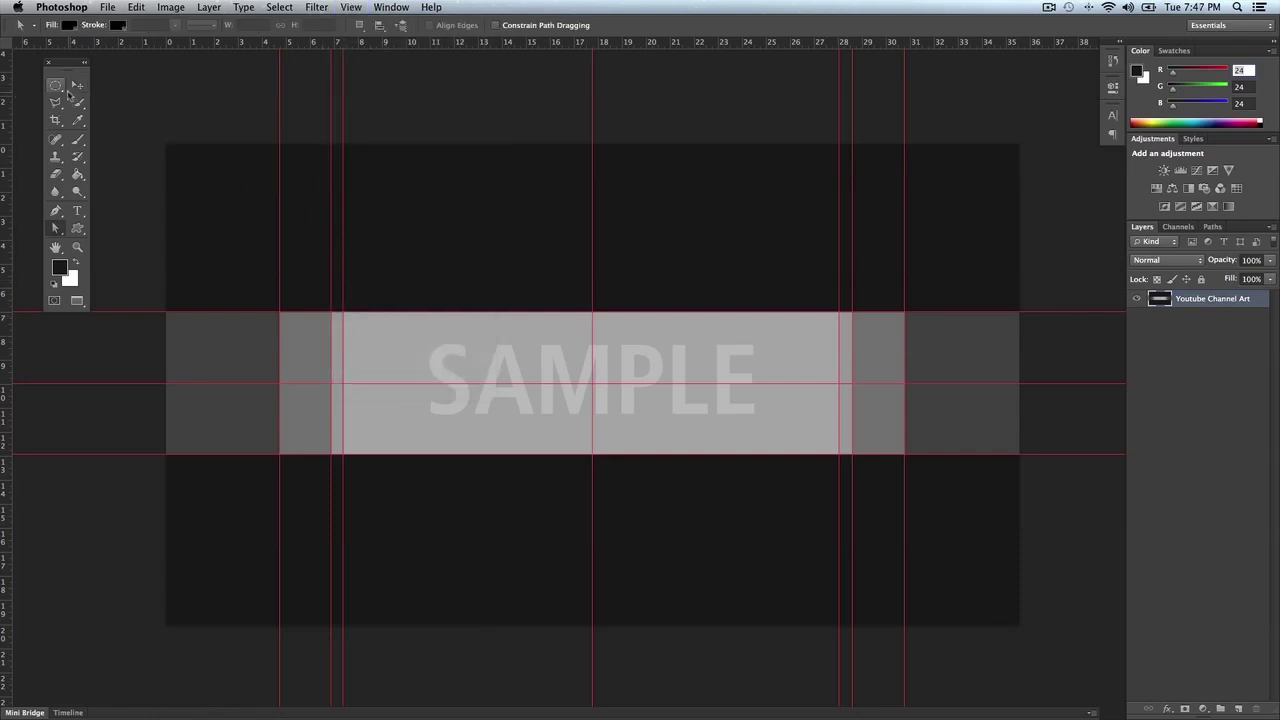
pyautogui.click(77, 85)
pyautogui.hotkey('shift', 'Right')
pyautogui.hotkey('shift', 'Right')
pyautogui.hotkey('shift', 'Right')
pyautogui.hotkey('shift', 'Right')
pyautogui.hotkey('shift', 'Right')
pyautogui.hotkey('shift', 'Right')
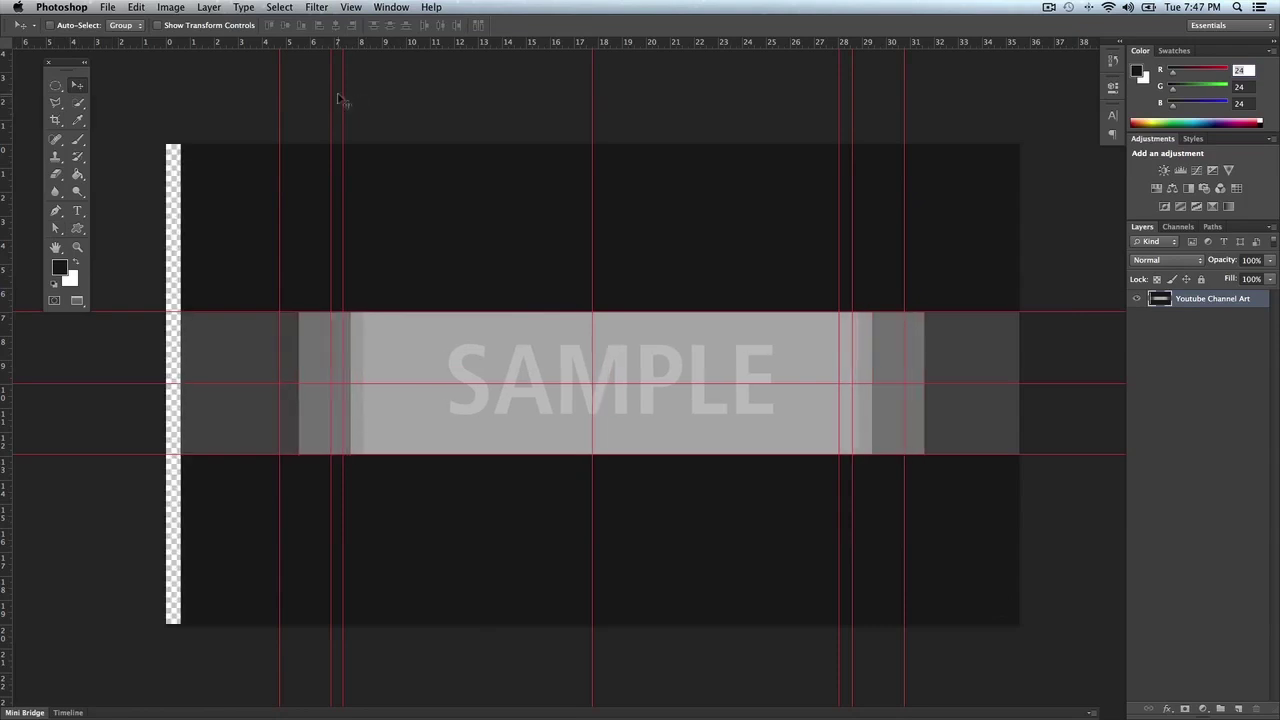
pyautogui.hotkey('shift', 'Left')
pyautogui.hotkey('shift', 'Left')
pyautogui.hotkey('shift', 'Left')
pyautogui.hotkey('shift', 'Left')
pyautogui.hotkey('shift', 'Left')
pyautogui.hotkey('shift', 'Left')
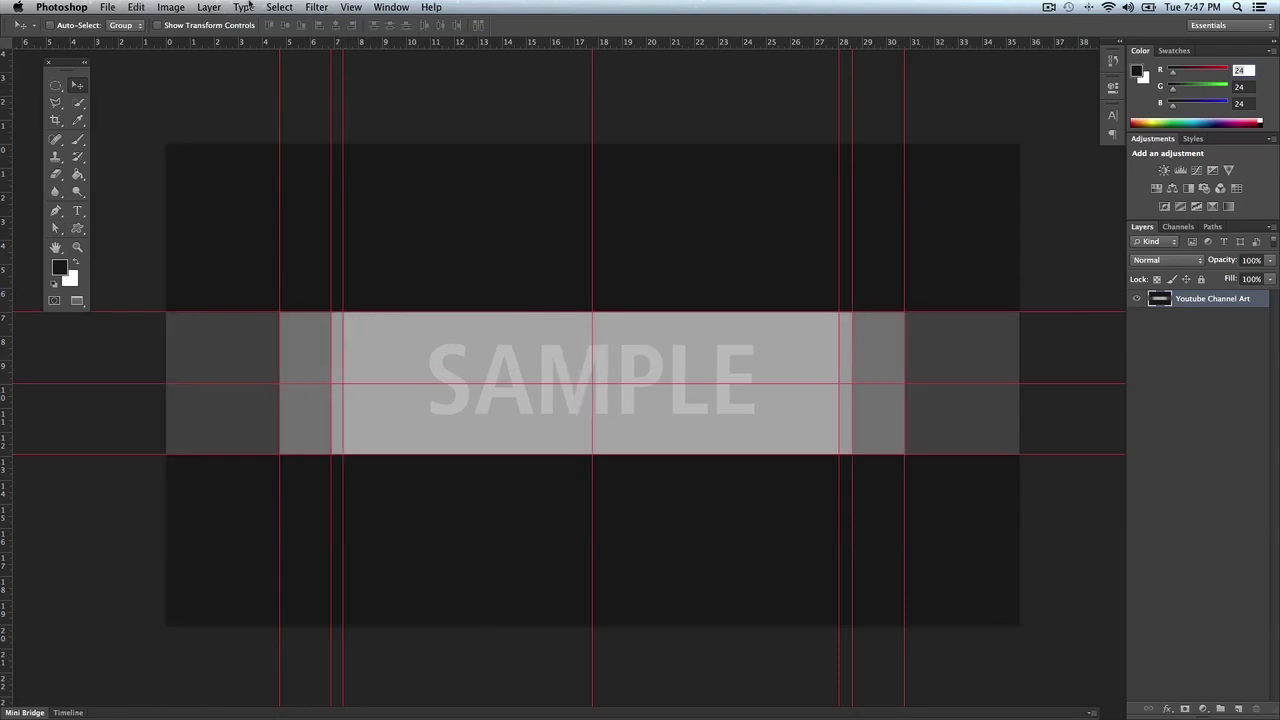
# Unlock the guides so they can be moved again.
pyautogui.click(348, 7)
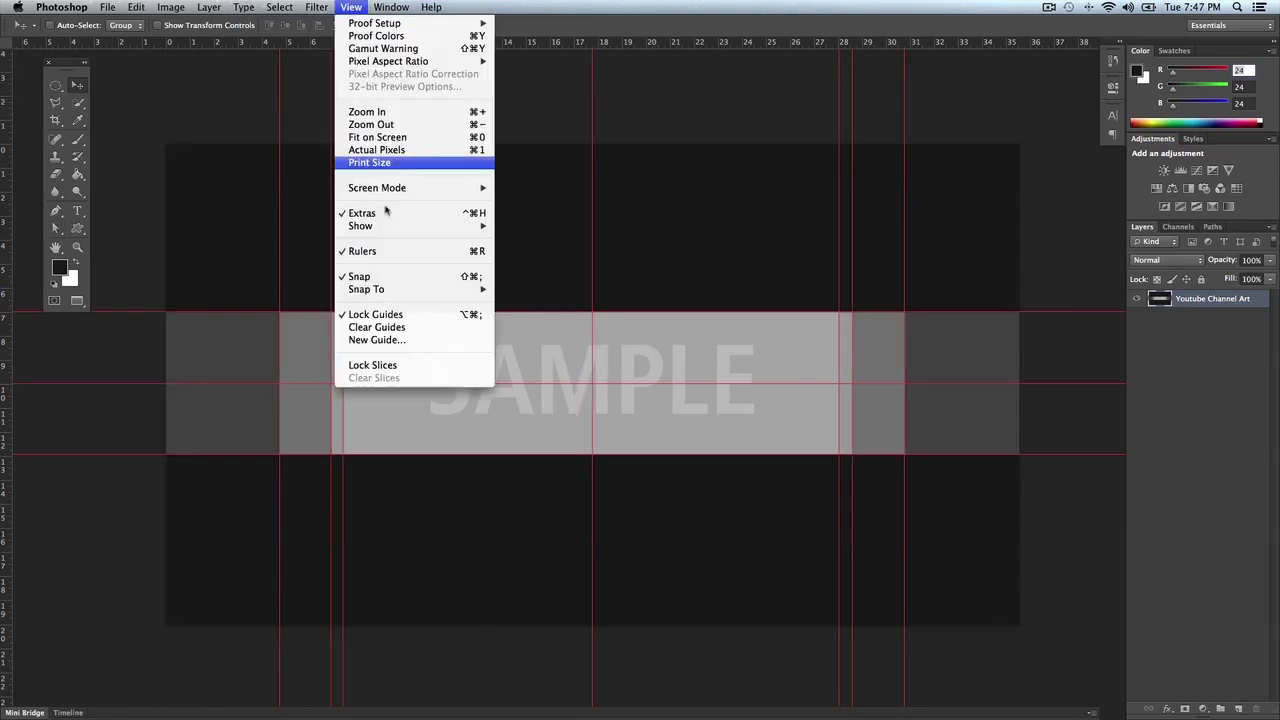
pyautogui.click(390, 316)
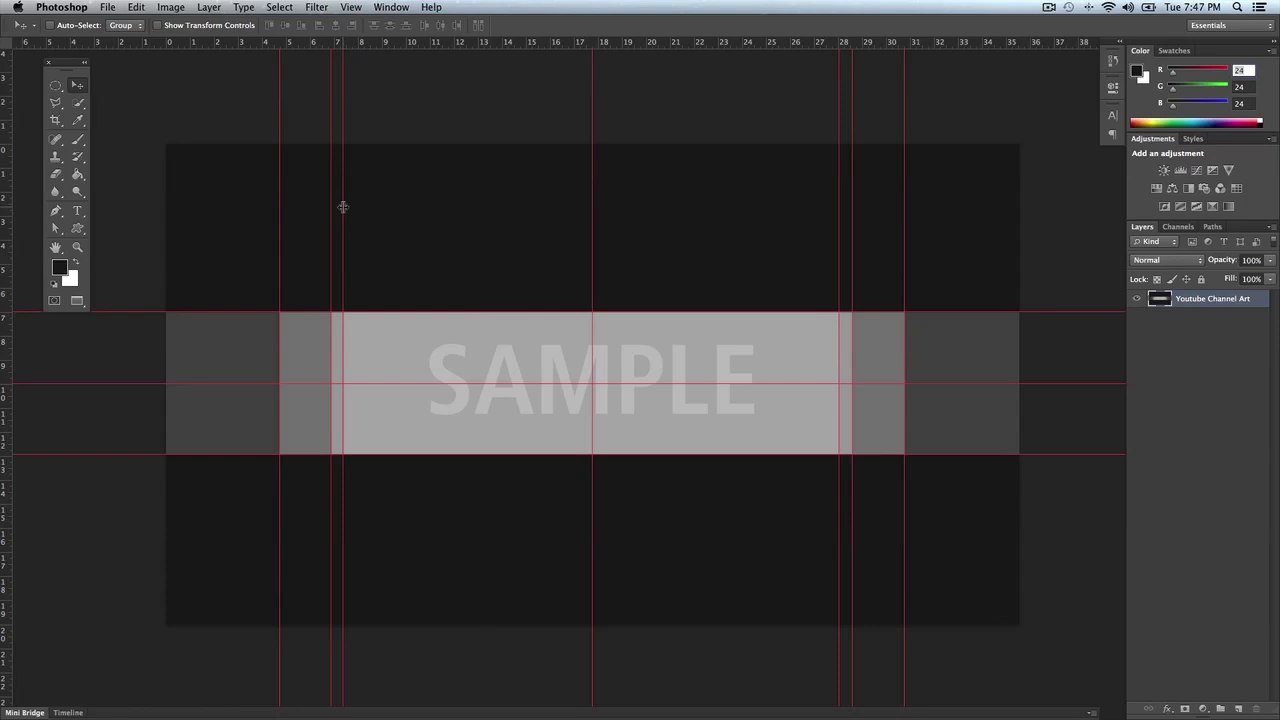
pyautogui.click(351, 7)
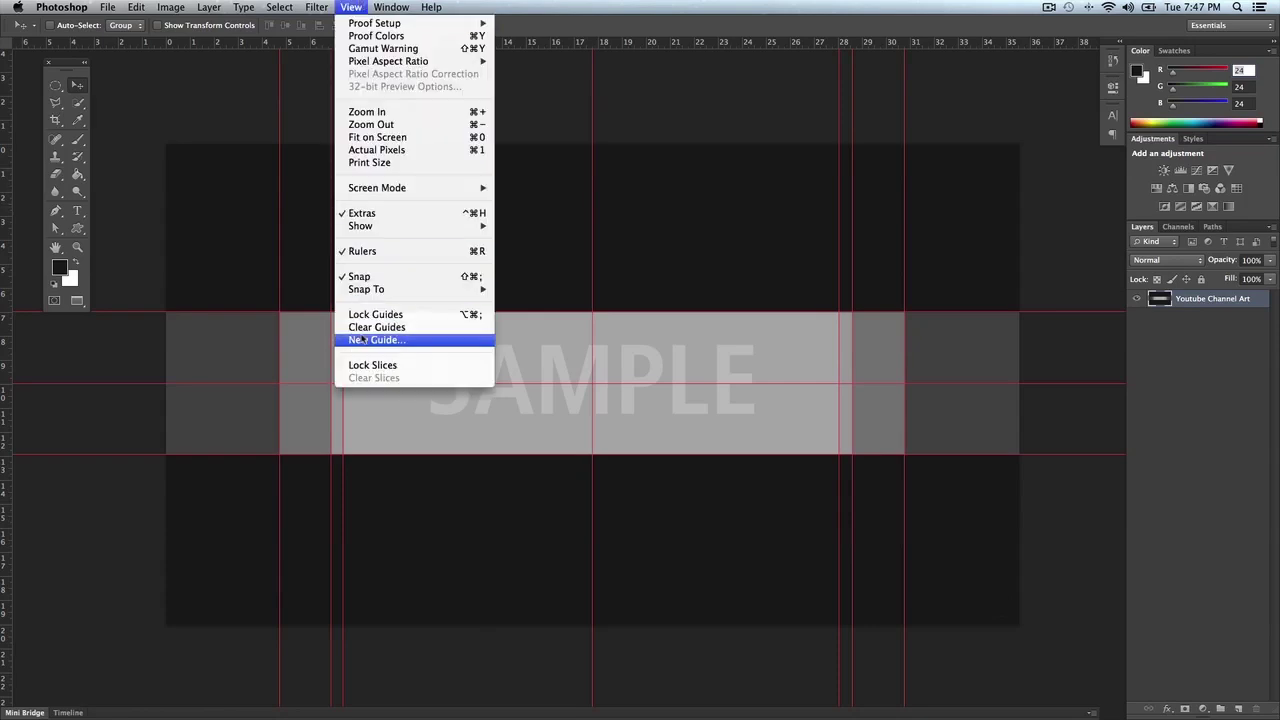
pyautogui.click(607, 242)
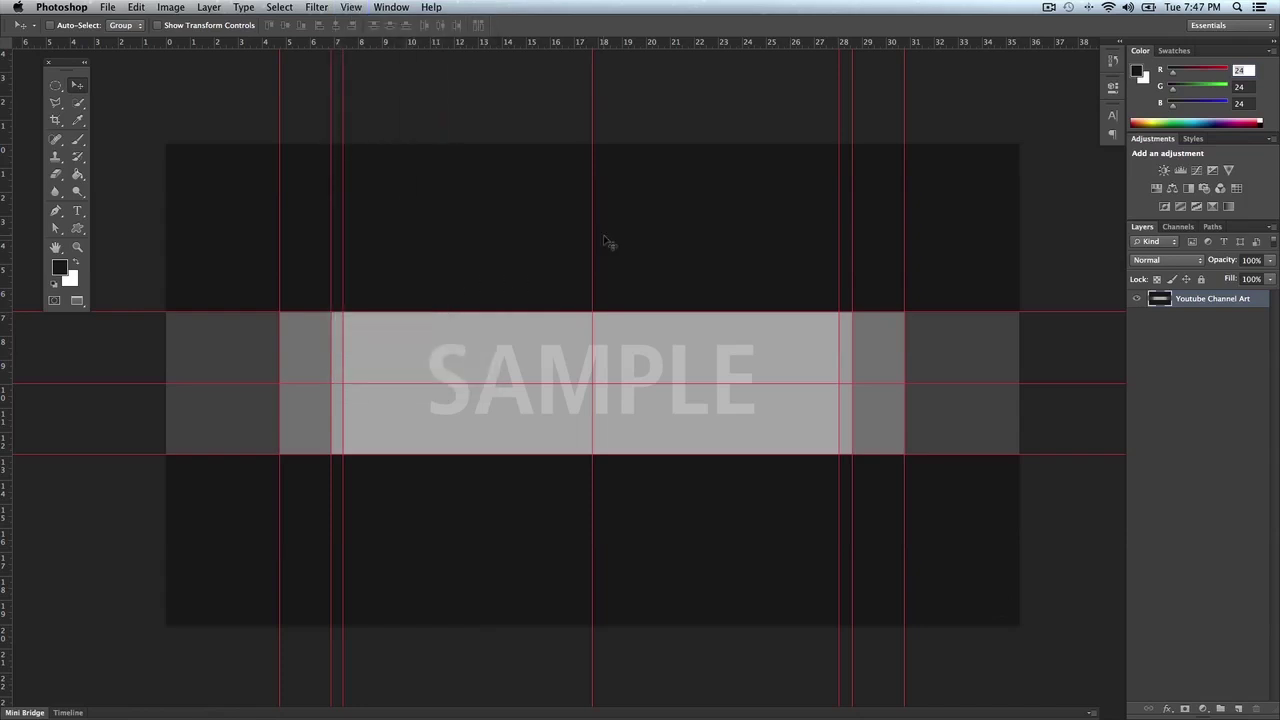